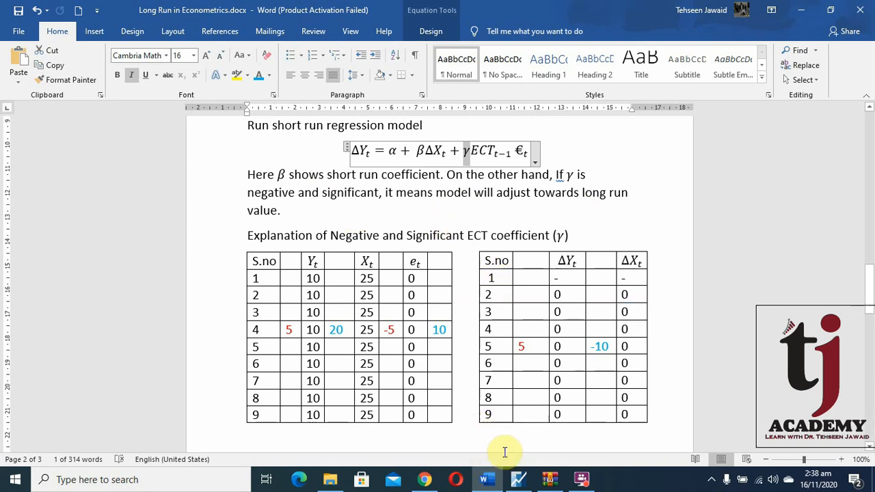
# Copy the Engle-Granger assumption and Step 1 text from the Word document into the EViews command window, below the existing notes.
pyautogui.scroll(2, 482, 427)
pyautogui.scroll(8, 481, 427)
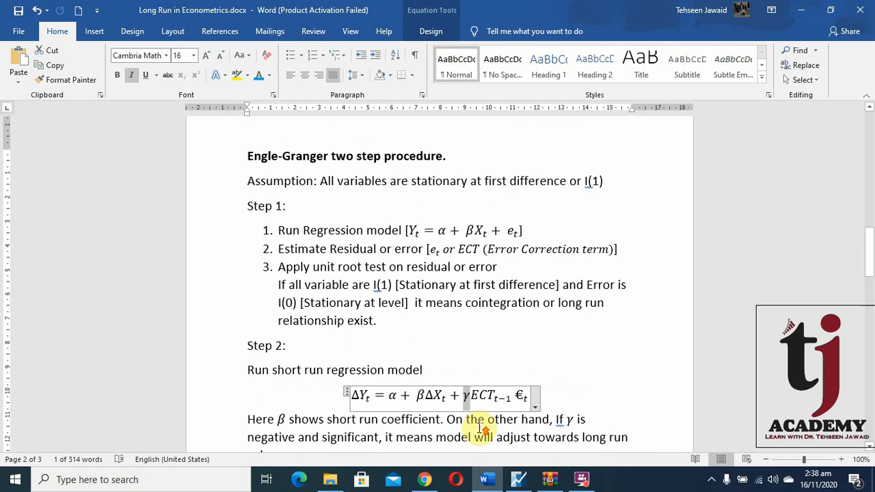
pyautogui.scroll(-2, 236, 218)
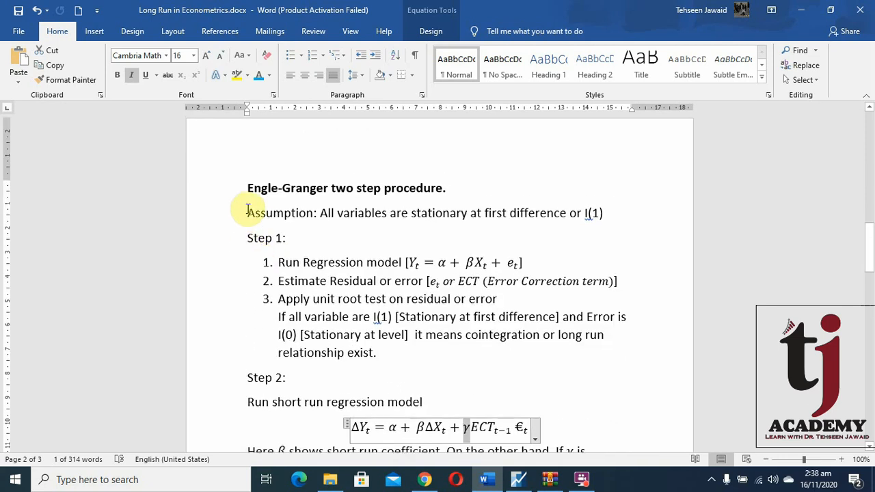
pyautogui.moveTo(246, 209); pyautogui.dragTo(384, 349)
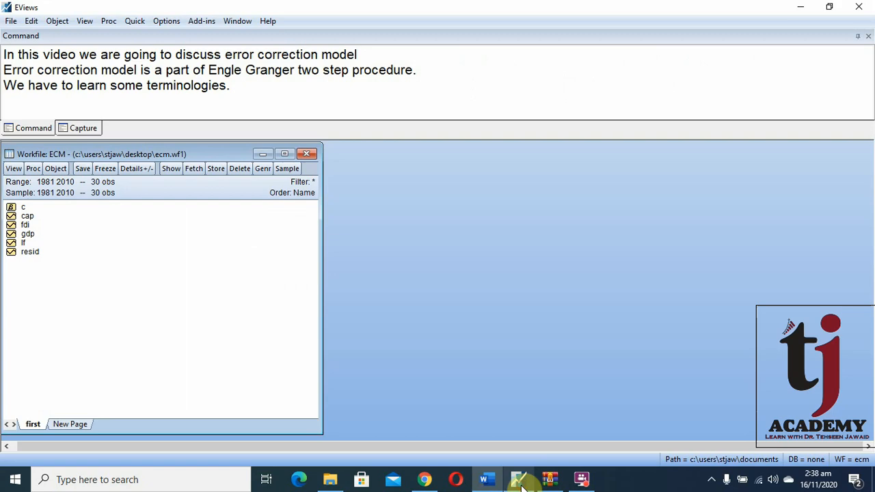
pyautogui.click(518, 479)
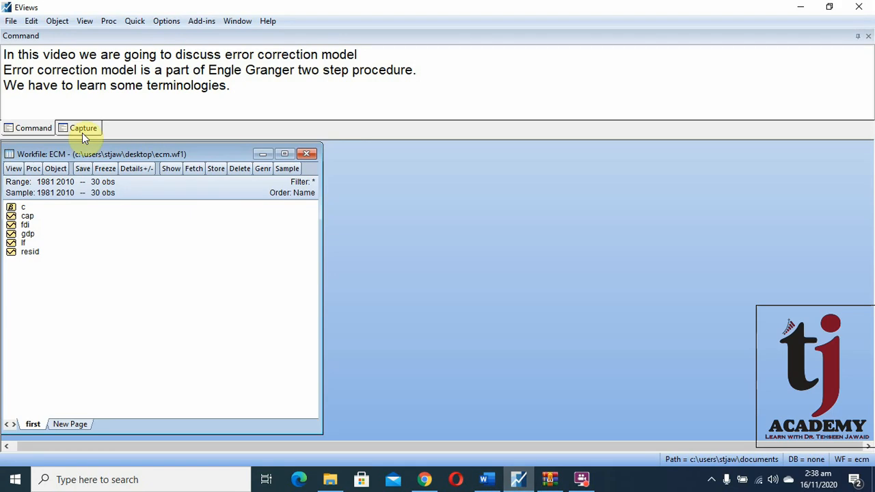
pyautogui.click(15, 103)
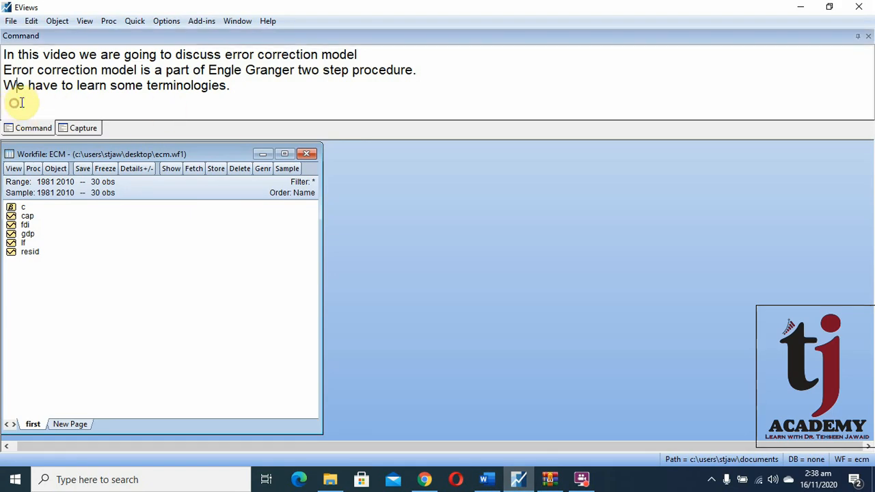
pyautogui.click(230, 86)
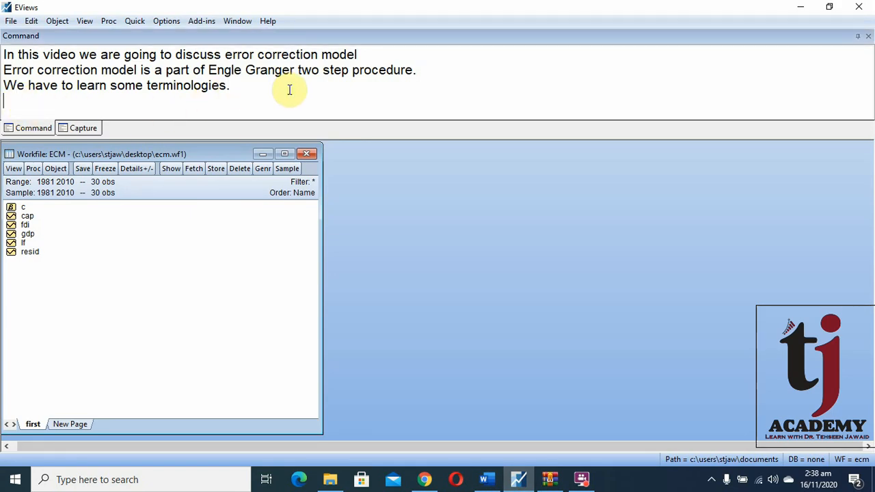
pyautogui.press('Return')
pyautogui.hotkey('ctrl', 'v')
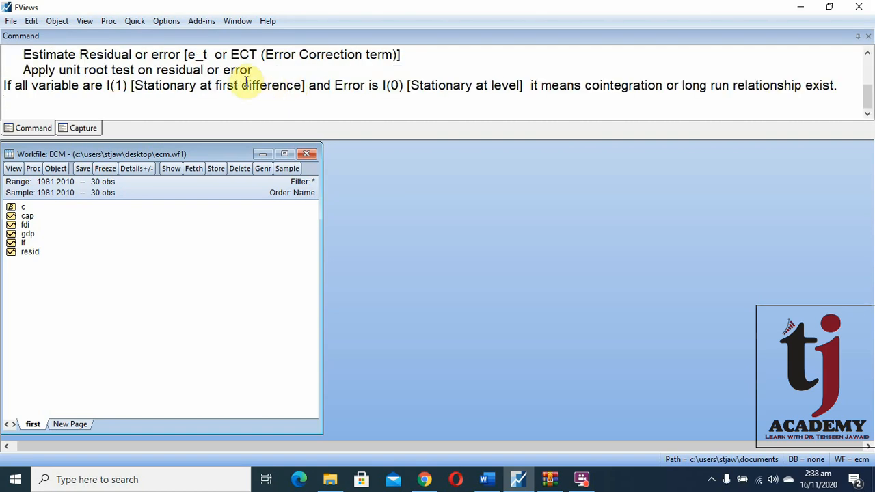
# Estimate a least squares equation with gdp as dependent variable and lf, cap, fdi and a constant as regressors, sample 1981 2010.
pyautogui.scroll(3, 247, 82)
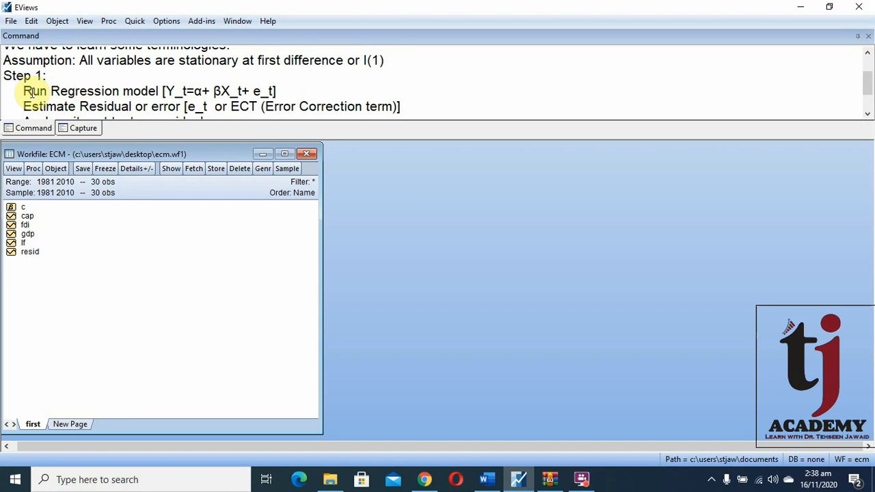
pyautogui.click(33, 235)
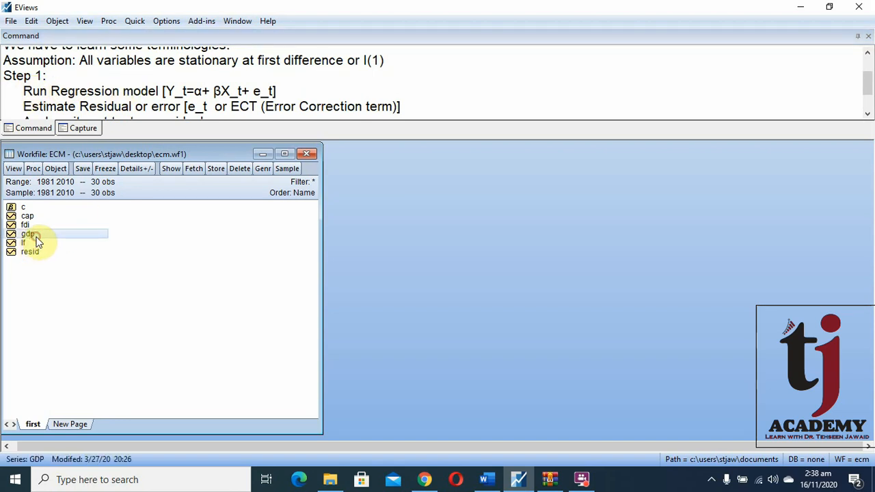
pyautogui.keyDown('ctrl'); pyautogui.click(28, 243); pyautogui.keyUp('ctrl')
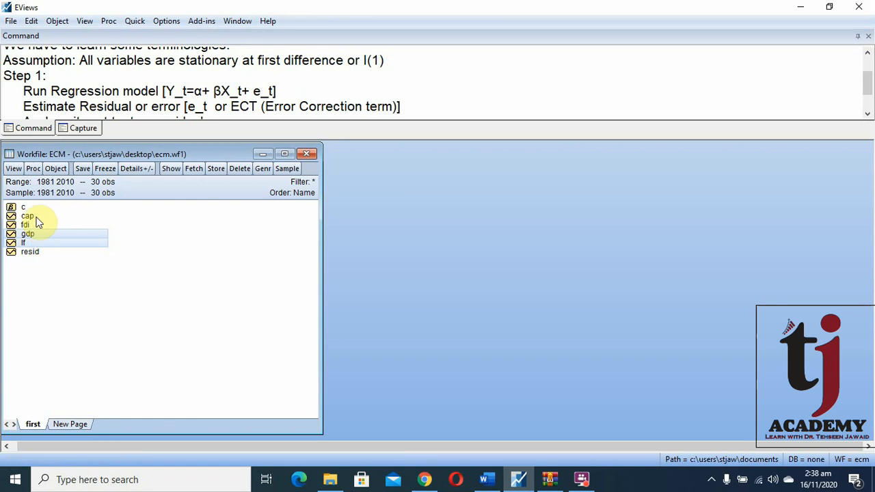
pyautogui.keyDown('ctrl'); pyautogui.click(35, 216); pyautogui.keyUp('ctrl')
pyautogui.keyDown('ctrl'); pyautogui.click(35, 224); pyautogui.keyUp('ctrl')
pyautogui.rightClick(69, 225)
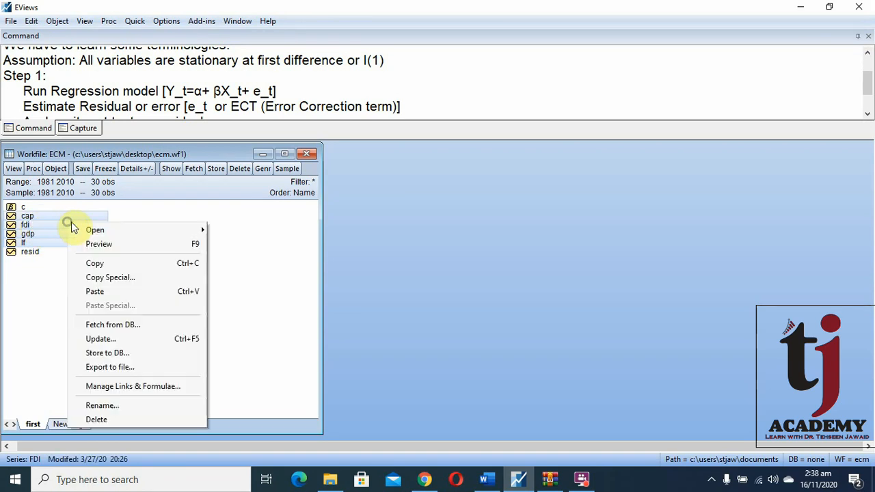
pyautogui.moveTo(105, 229)
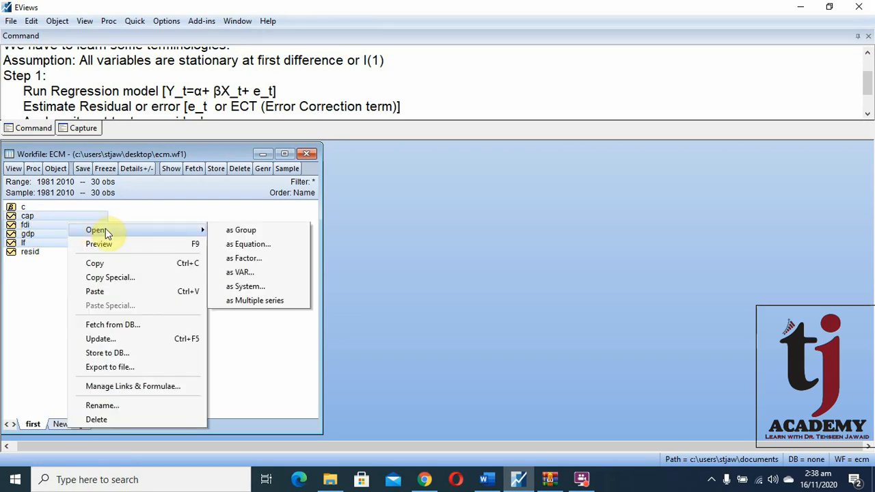
pyautogui.click(279, 244)
pyautogui.moveTo(408, 113); pyautogui.dragTo(483, 126)
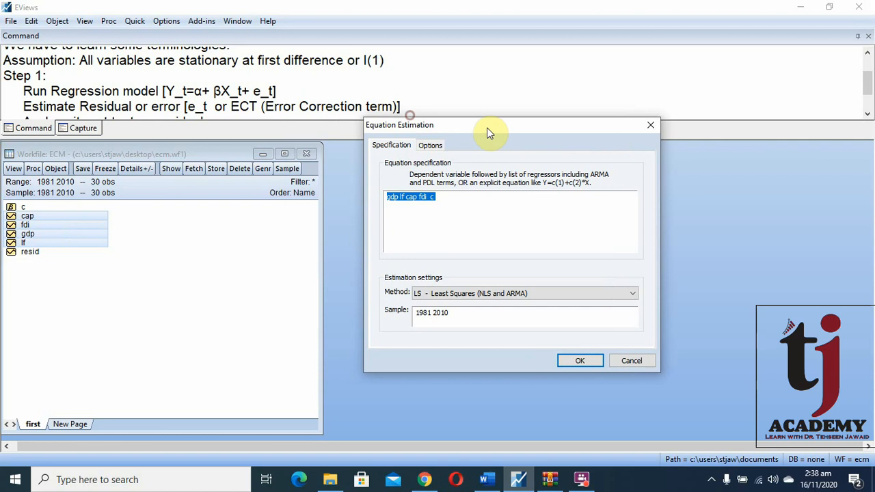
pyautogui.click(598, 362)
pyautogui.moveTo(335, 189); pyautogui.dragTo(469, 147)
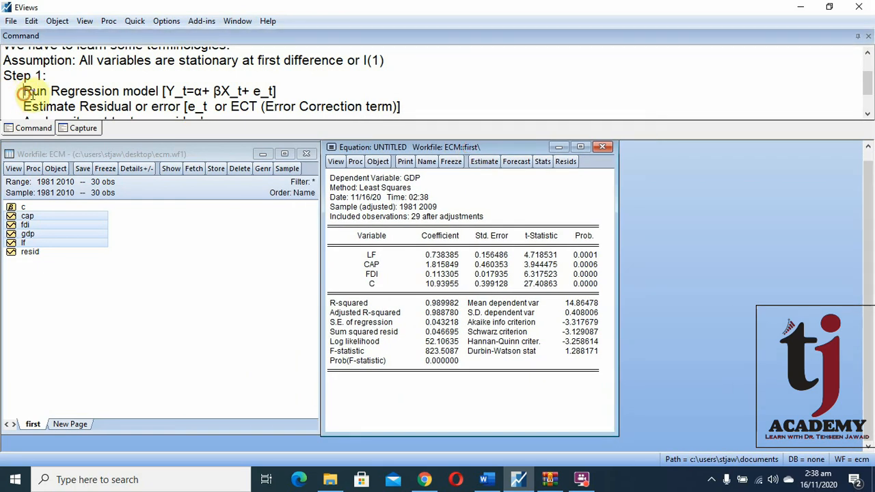
# Make an ordinary residual series named ect from the estimated equation and close its spreadsheet window.
pyautogui.moveTo(25, 91); pyautogui.dragTo(165, 91)
pyautogui.moveTo(24, 106); pyautogui.dragTo(170, 108)
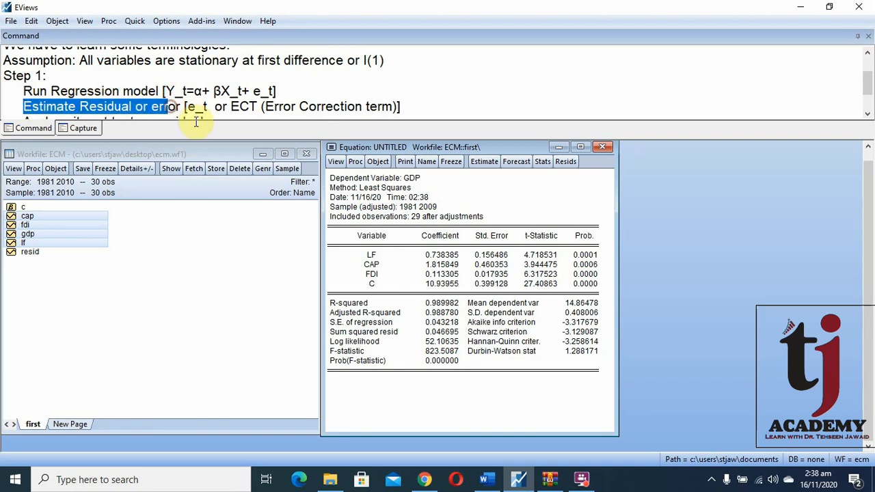
pyautogui.click(355, 164)
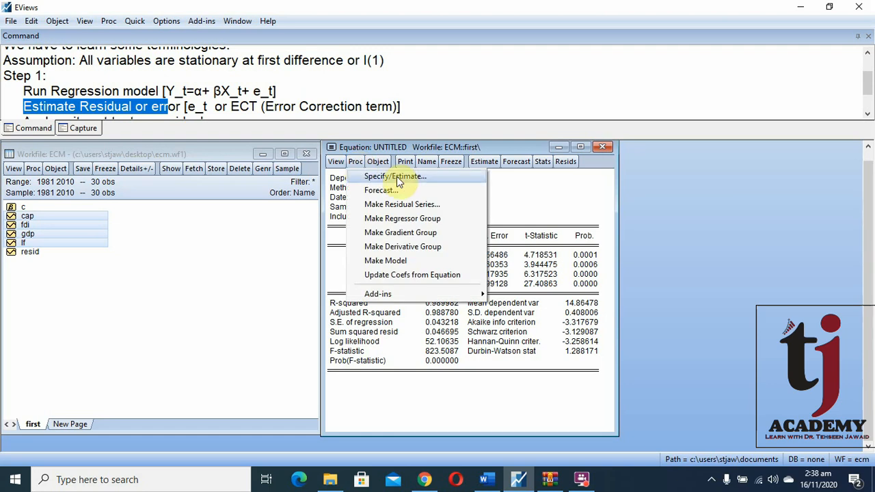
pyautogui.click(426, 204)
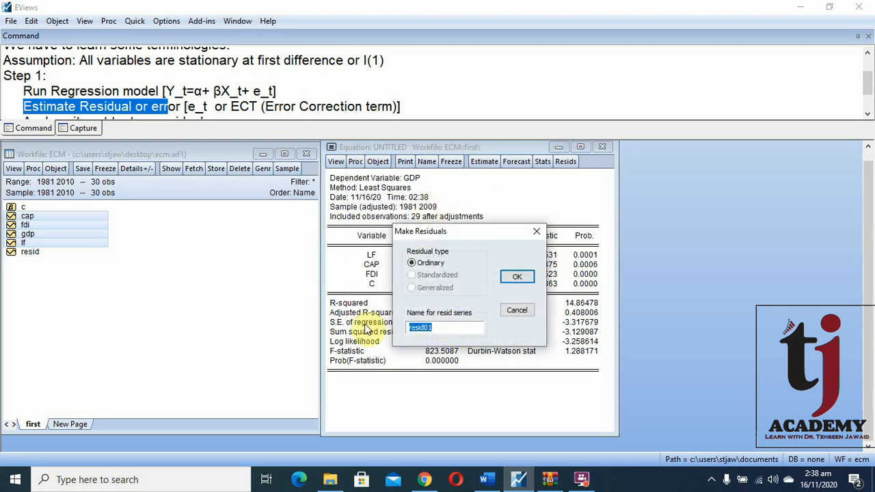
pyautogui.write('ect')
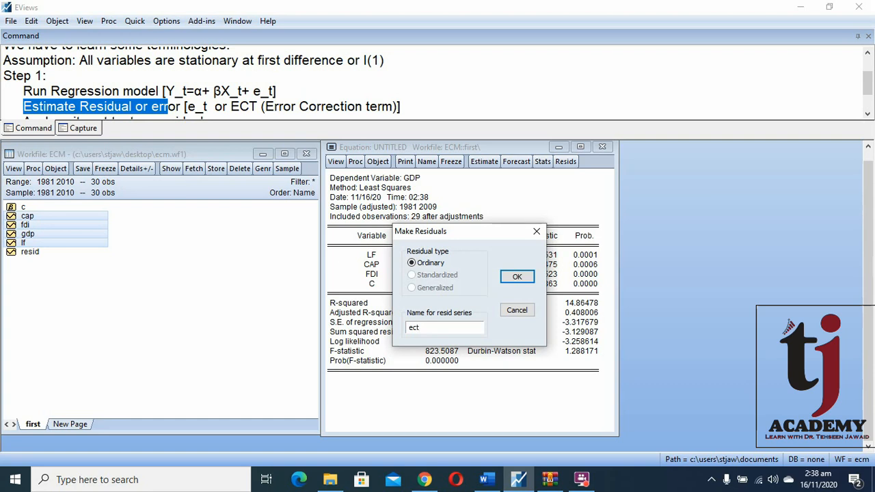
pyautogui.click(517, 280)
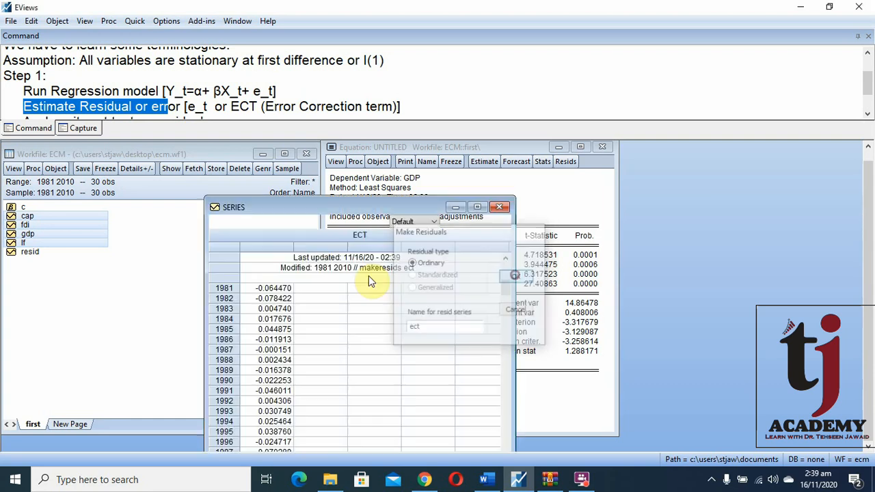
pyautogui.click(63, 280)
pyautogui.click(500, 207)
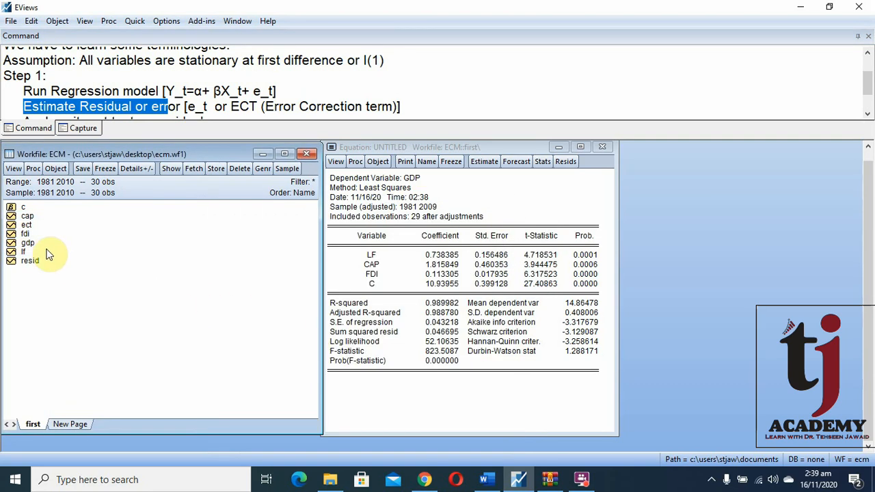
# Run an Augmented Dickey-Fuller unit root test on the ect series at level, with intercept and automatic Schwarz lag selection.
pyautogui.click(32, 225)
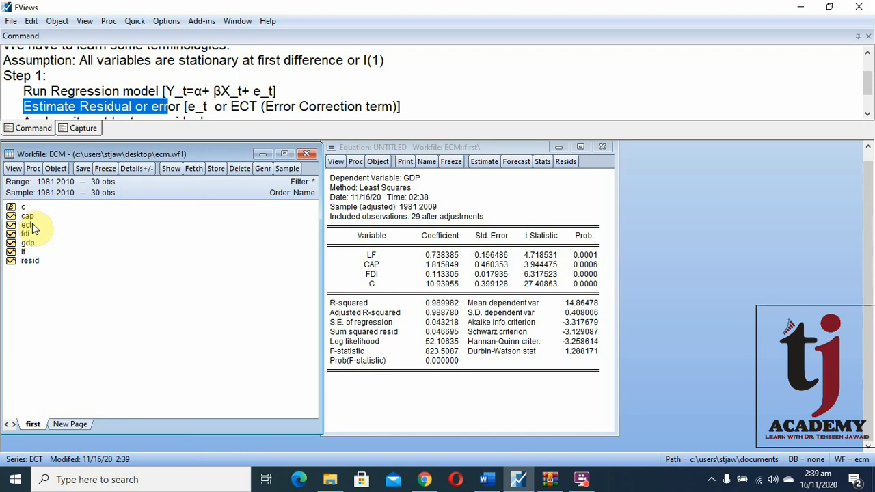
pyautogui.click(32, 224)
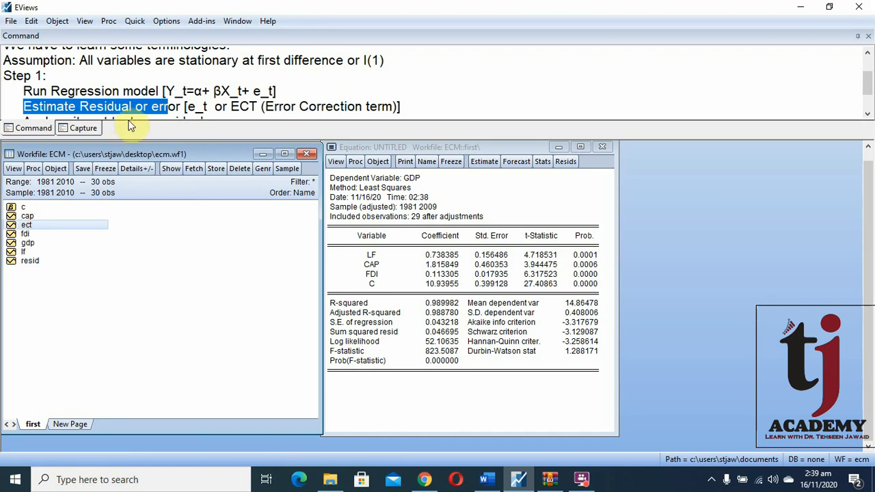
pyautogui.scroll(-1, 131, 111)
pyautogui.scroll(-1, 134, 113)
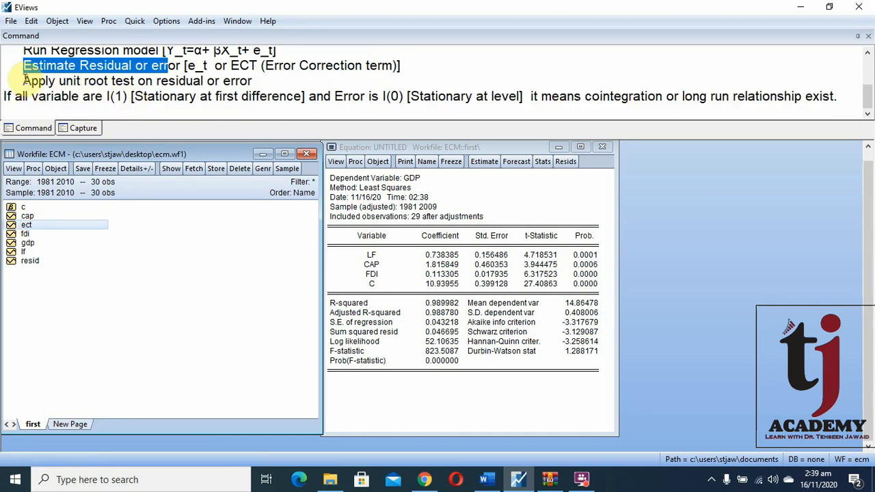
pyautogui.moveTo(23, 81); pyautogui.dragTo(264, 78)
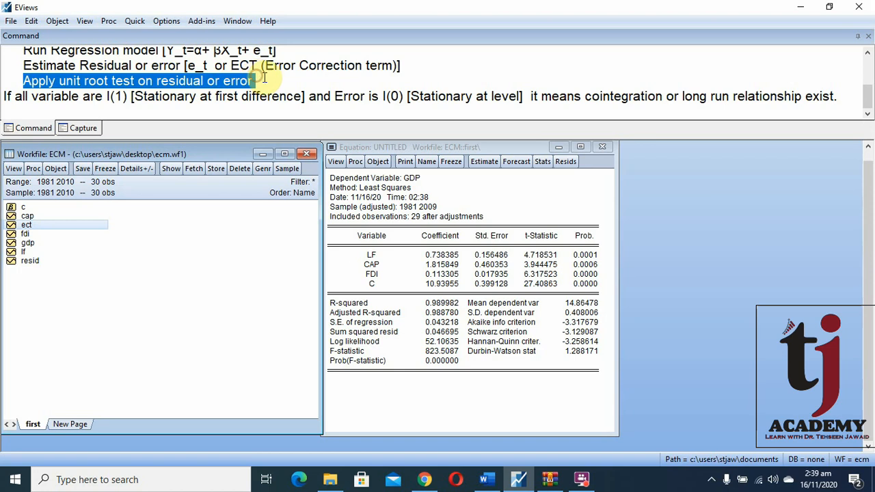
pyautogui.click(105, 249)
pyautogui.doubleClick(30, 225)
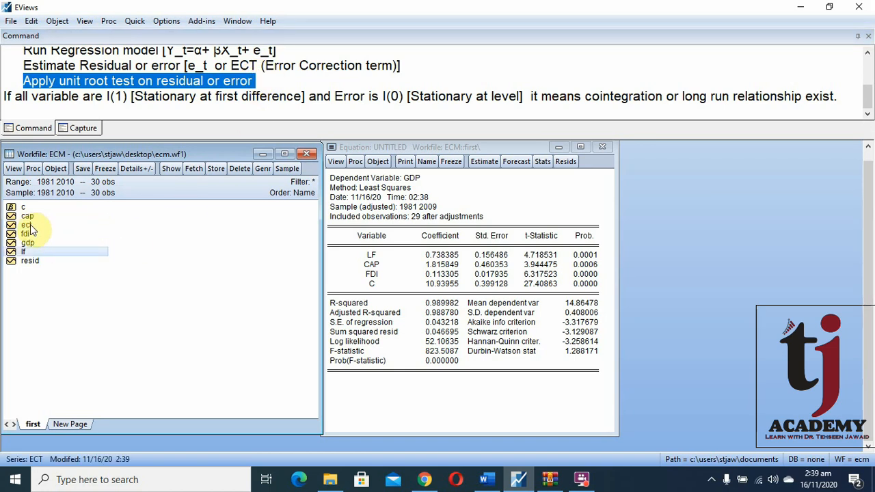
pyautogui.moveTo(274, 223); pyautogui.dragTo(479, 158)
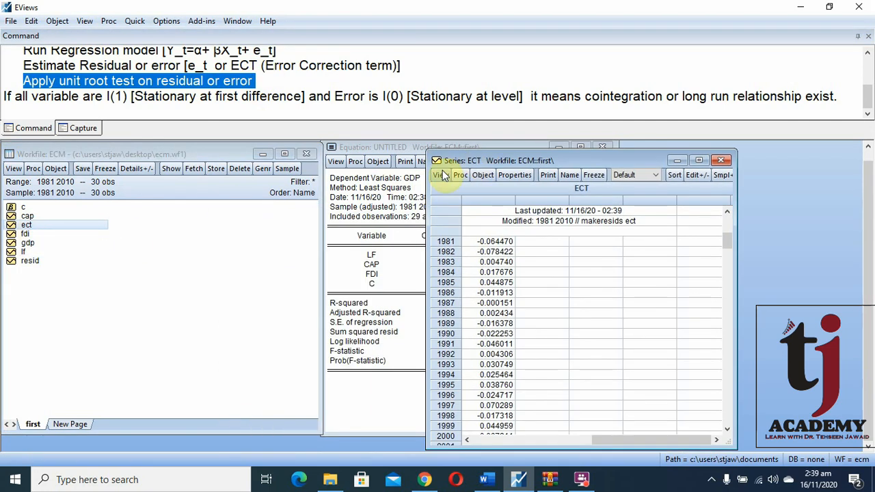
pyautogui.click(439, 176)
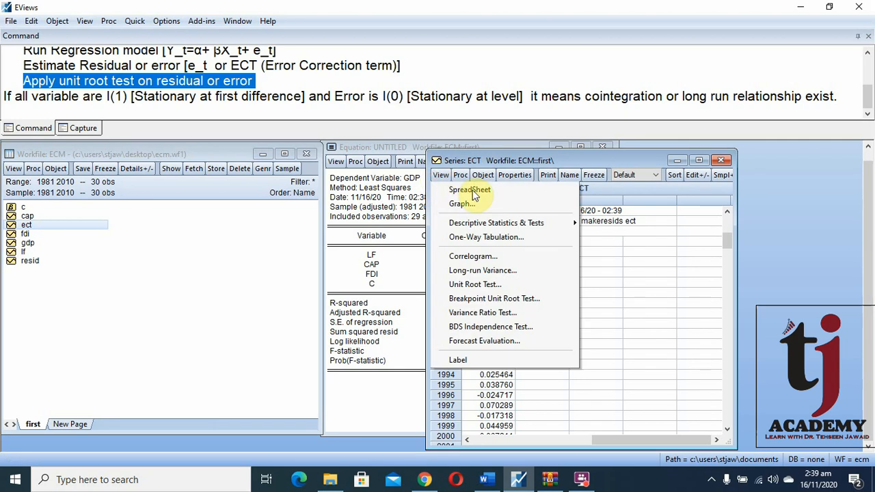
pyautogui.click(531, 284)
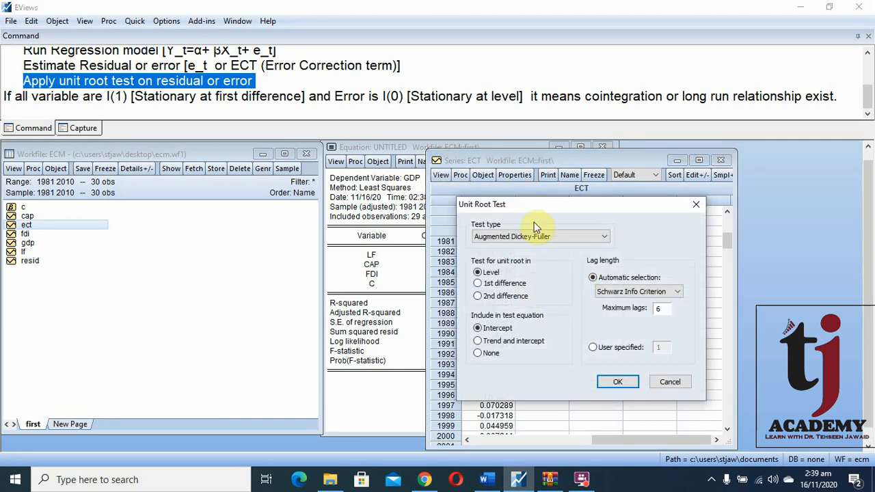
pyautogui.click(622, 384)
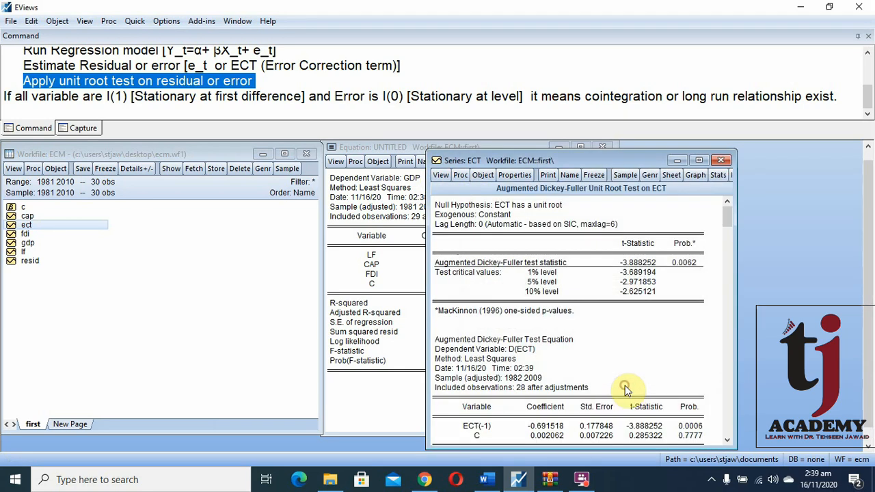
# Examine the unit root test statistic and probability for ECT against the cointegration condition in the pasted notes.
pyautogui.click(690, 263)
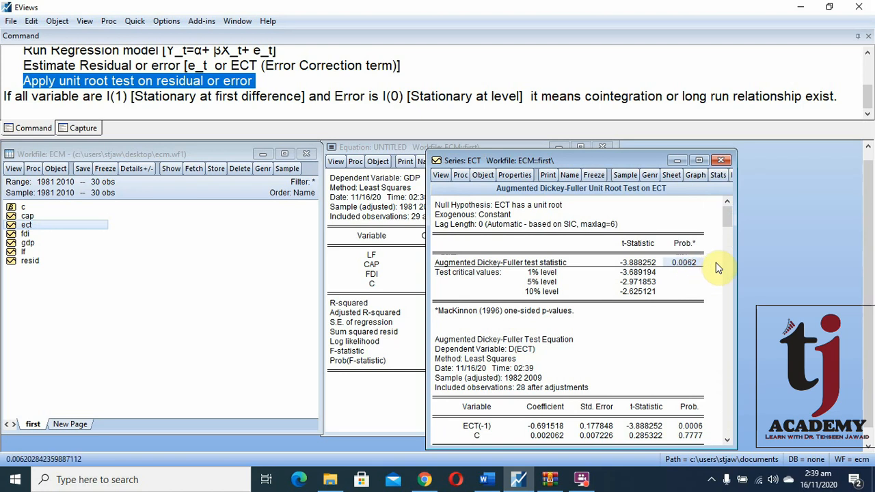
pyautogui.click(622, 263)
pyautogui.moveTo(653, 266); pyautogui.dragTo(684, 264)
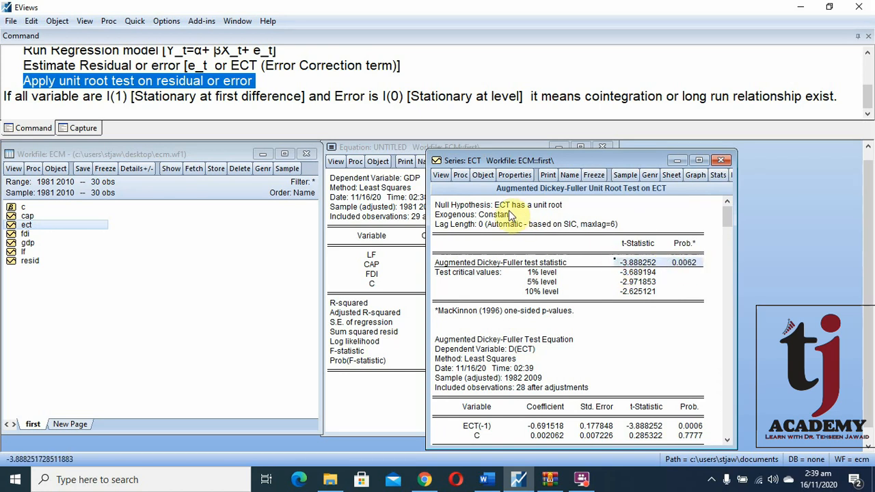
pyautogui.click(681, 266)
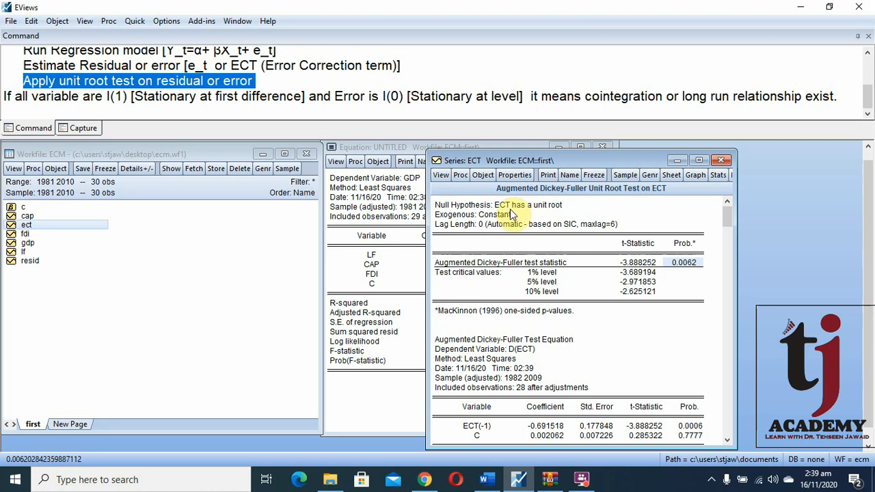
pyautogui.click(550, 211)
pyautogui.click(623, 214)
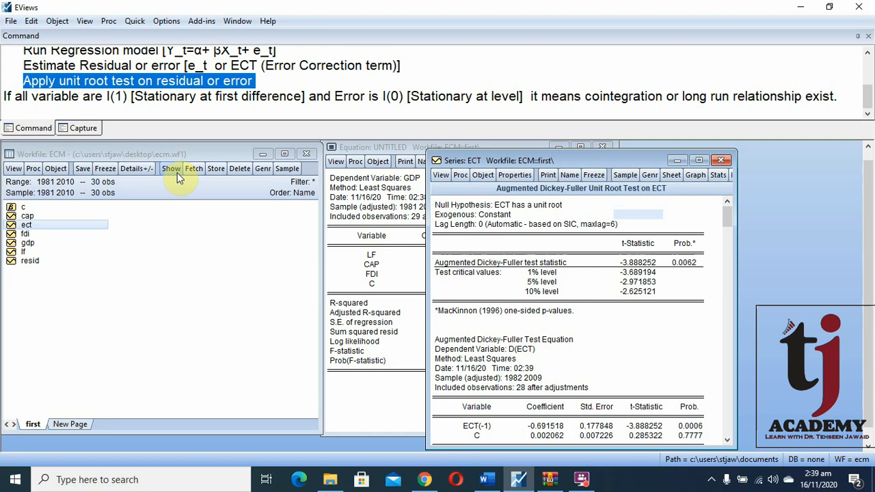
pyautogui.moveTo(3, 99); pyautogui.dragTo(135, 100)
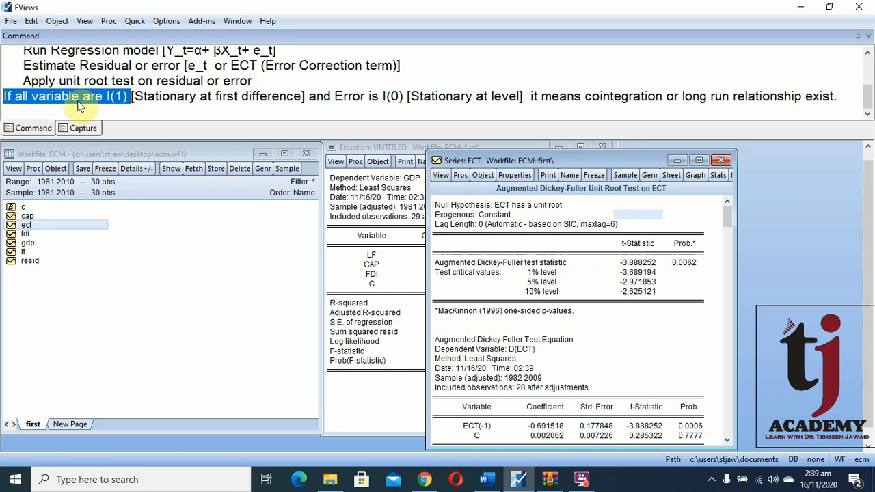
pyautogui.click(119, 100)
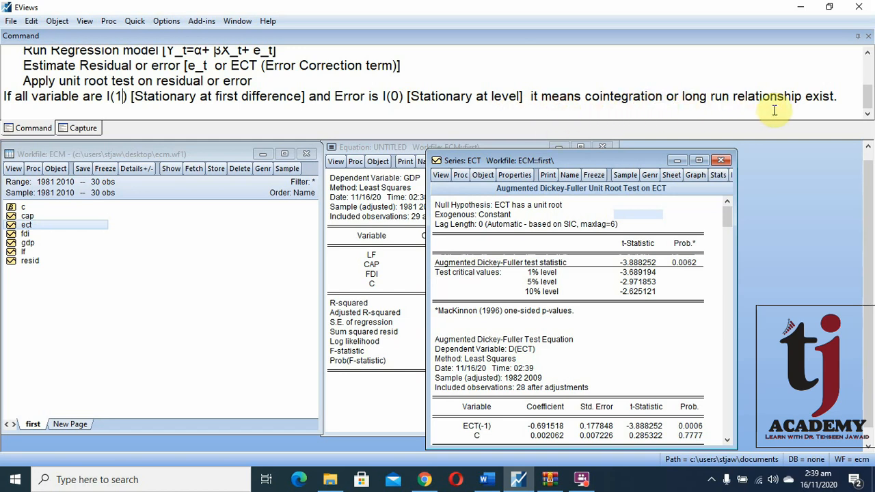
# Append to the command window notes the heading "STEP 2" and the line "We have to run short run model with the lag of ECT as a independent variable".
pyautogui.click(684, 263)
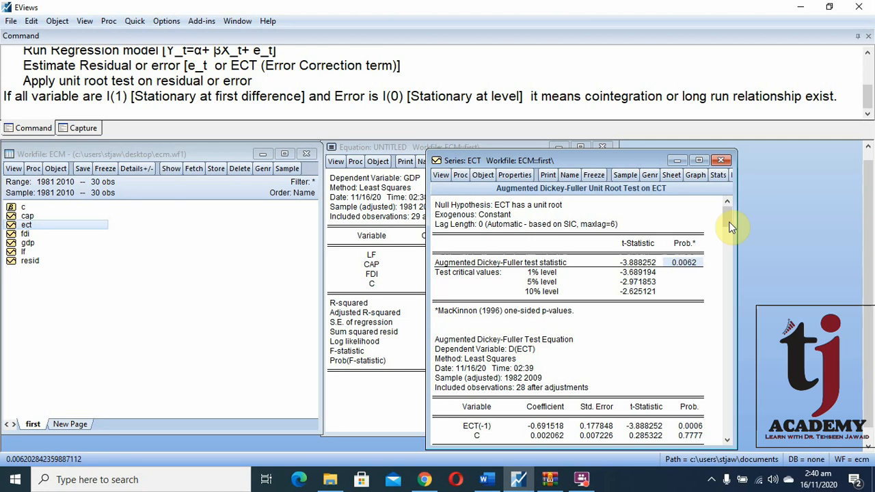
pyautogui.click(842, 96)
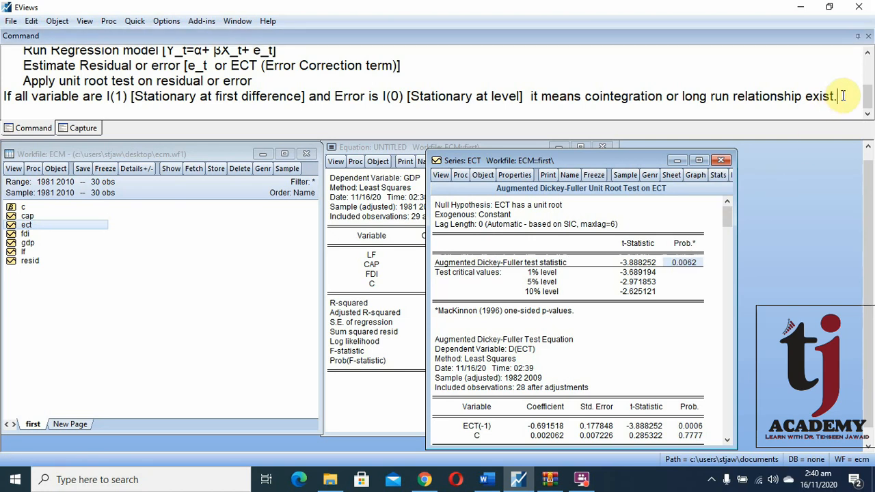
pyautogui.write('STEP 2')
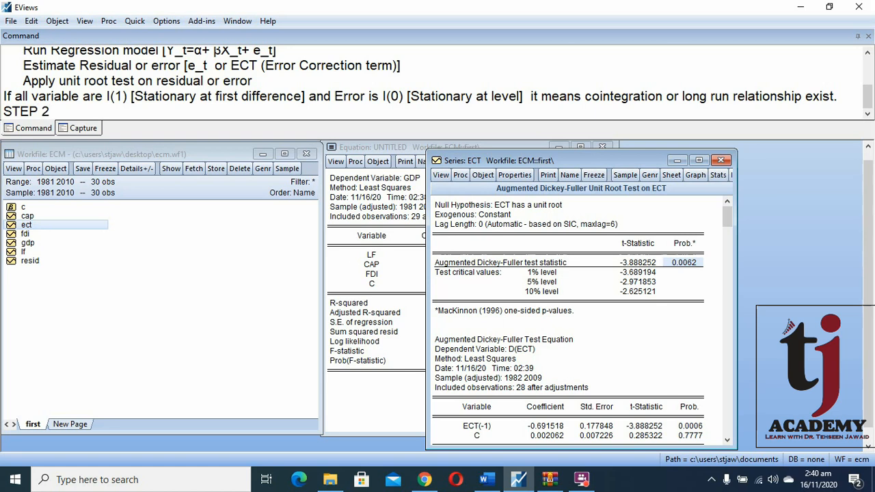
pyautogui.press('Return')
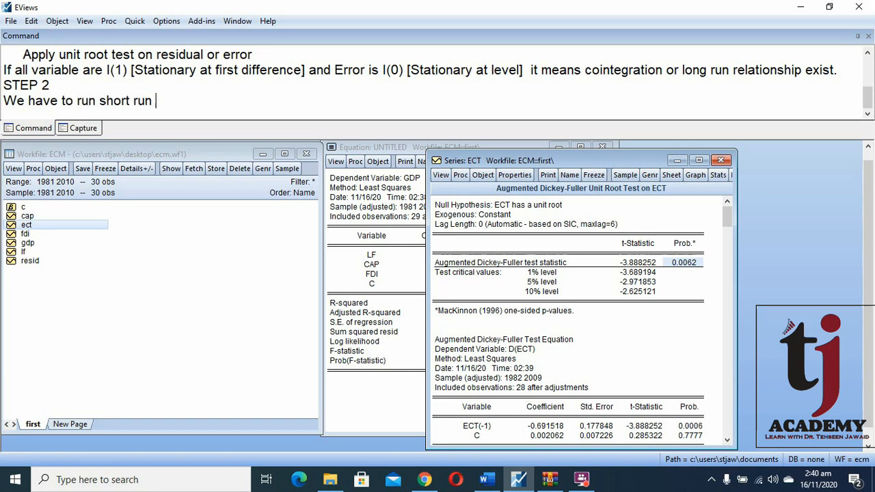
pyautogui.write('model with the lag of ECT')
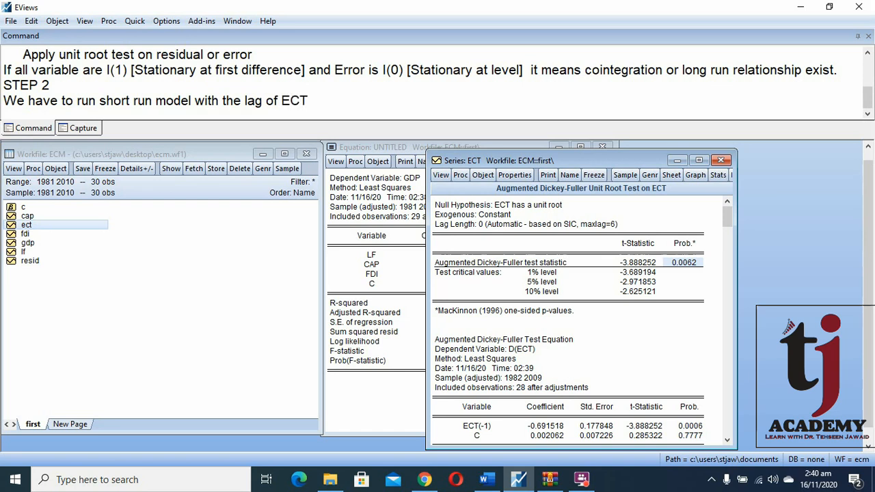
pyautogui.write('as a independent variable')
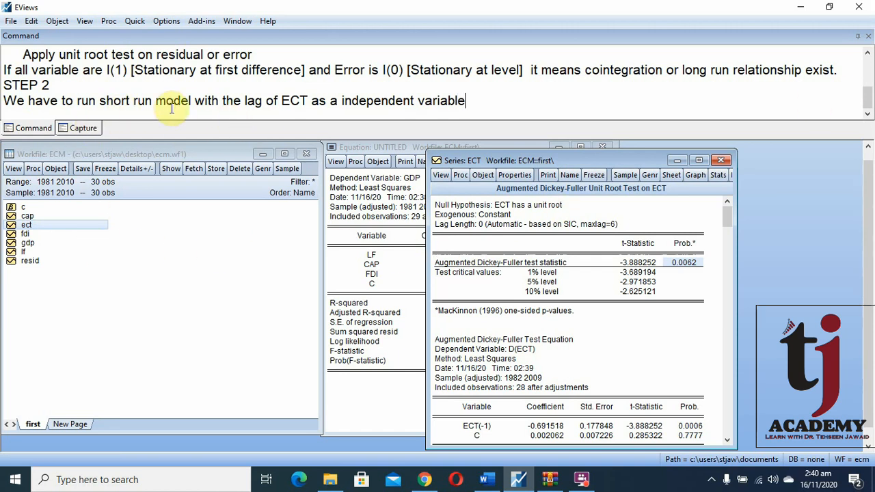
# Open a new equation estimation, then consult the Step 2 short-run regression model in the Word notes and return to EViews.
pyautogui.click(140, 23)
pyautogui.click(213, 139)
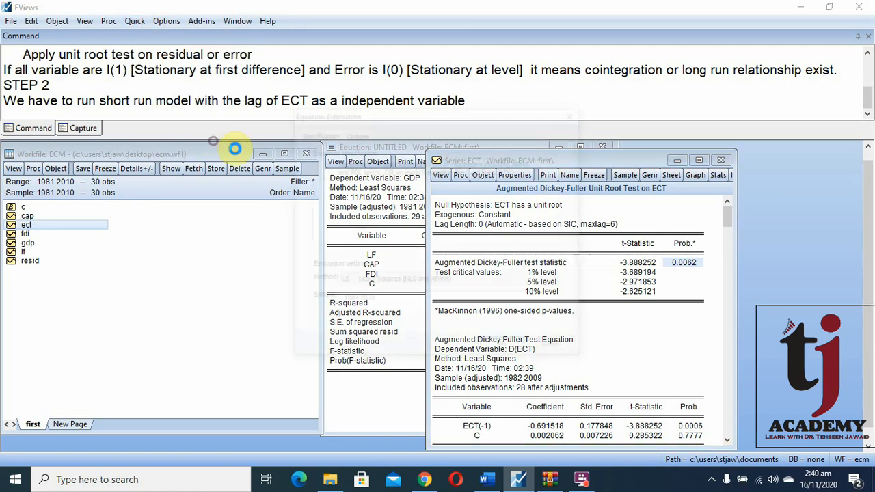
pyautogui.moveTo(390, 113); pyautogui.dragTo(380, 161)
pyautogui.click(486, 479)
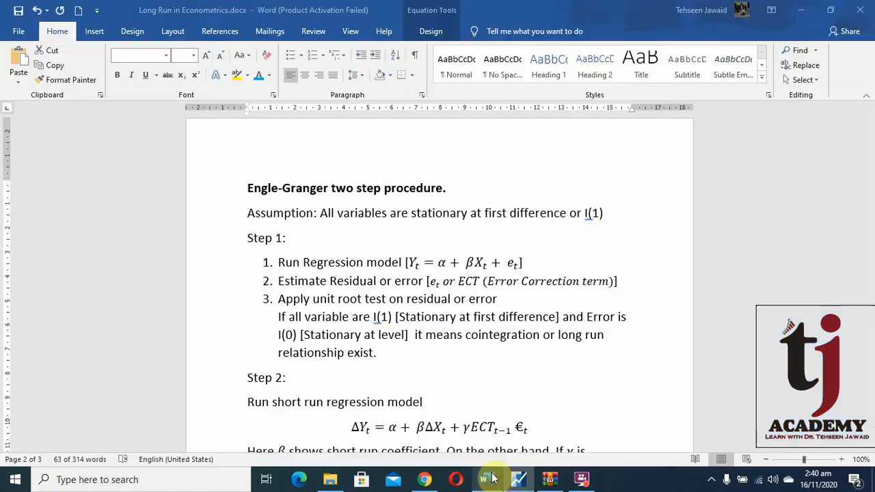
pyautogui.scroll(-1, 520, 345)
pyautogui.scroll(-1, 520, 345)
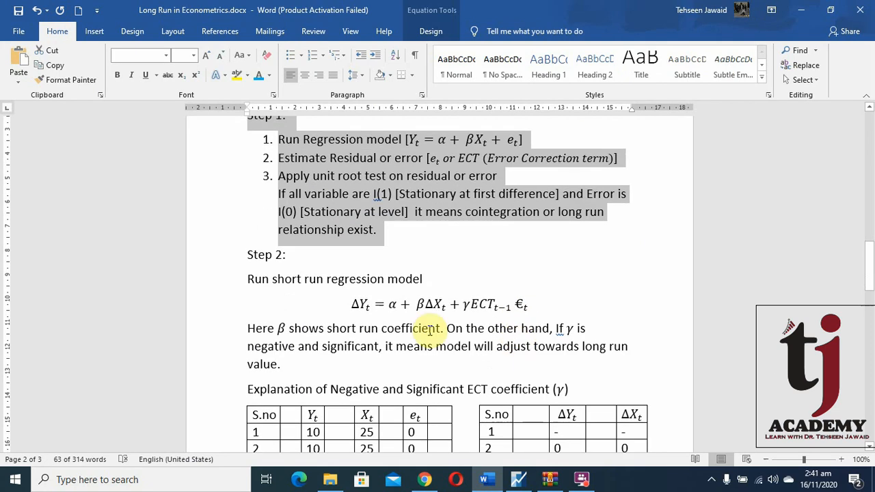
pyautogui.click(351, 305)
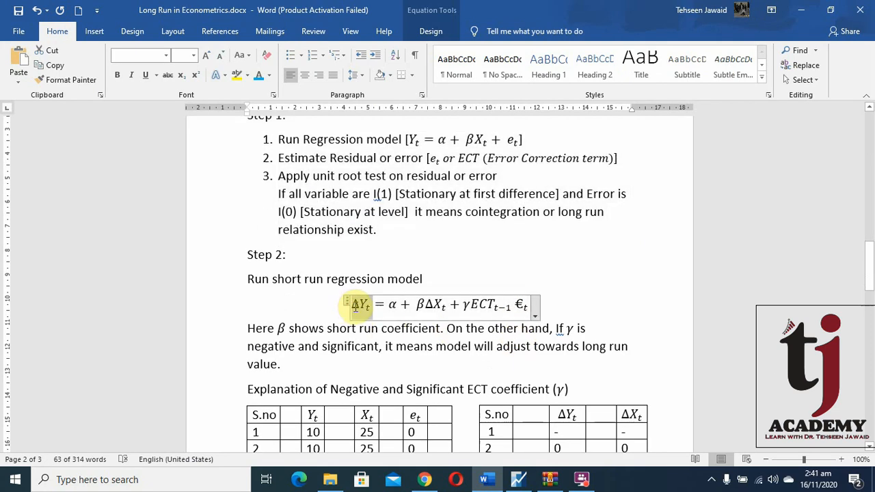
pyautogui.doubleClick(356, 306)
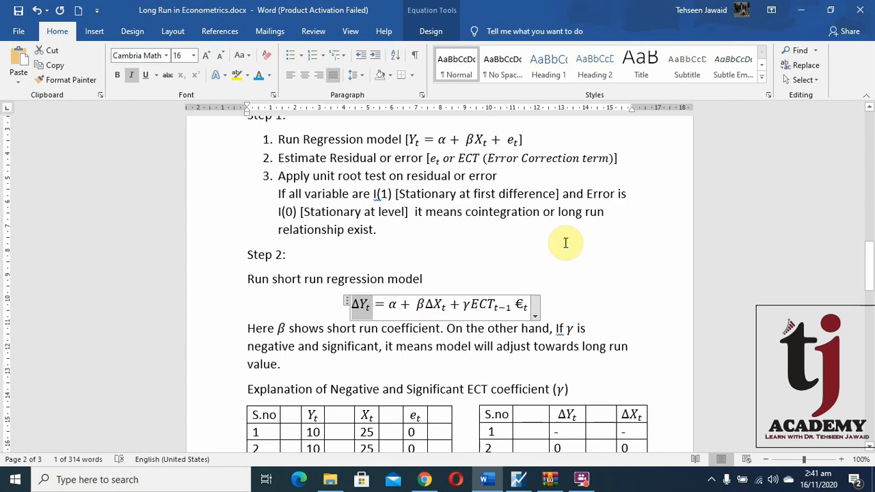
pyautogui.moveTo(471, 305); pyautogui.dragTo(505, 307)
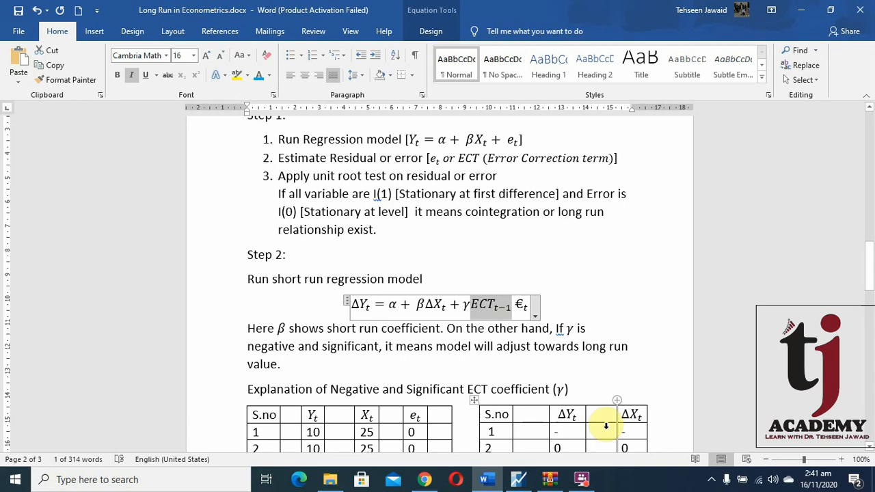
pyautogui.click(519, 479)
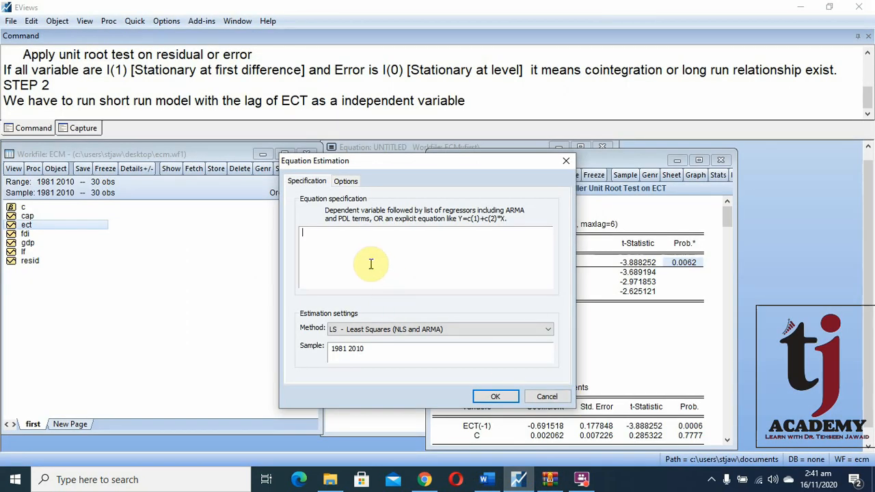
# Specify the short-run equation as d(gdp) c d(lf) d(cap) d(fdi) ect(-1).
pyautogui.write('d()')
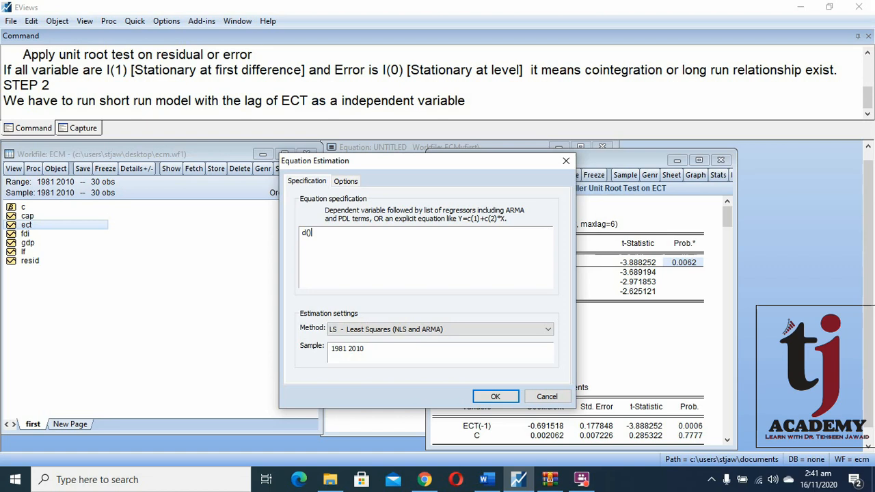
pyautogui.write('p) ')
pyautogui.write('c')
pyautogui.write(' d(')
pyautogui.write('lf)')
pyautogui.write(' d(')
pyautogui.write('cap')
pyautogui.write(')')
pyautogui.write(' d()')
pyautogui.write('fdi')
pyautogui.write(' ect')
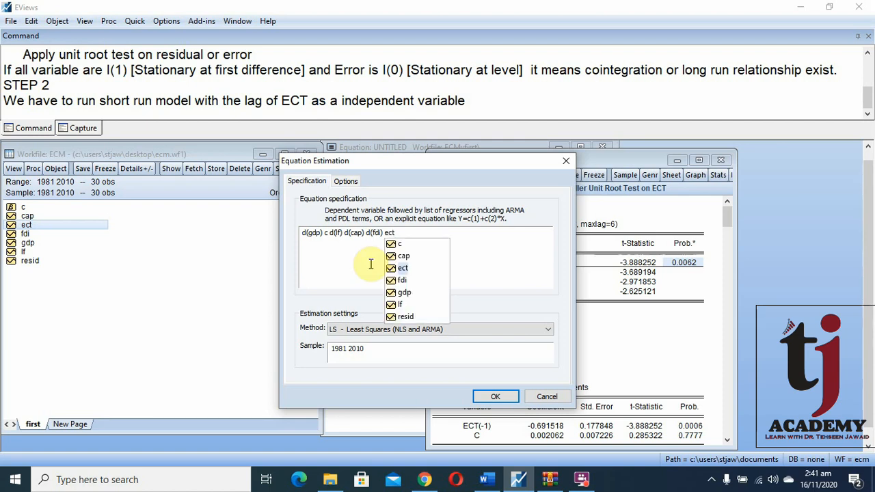
pyautogui.write('()')
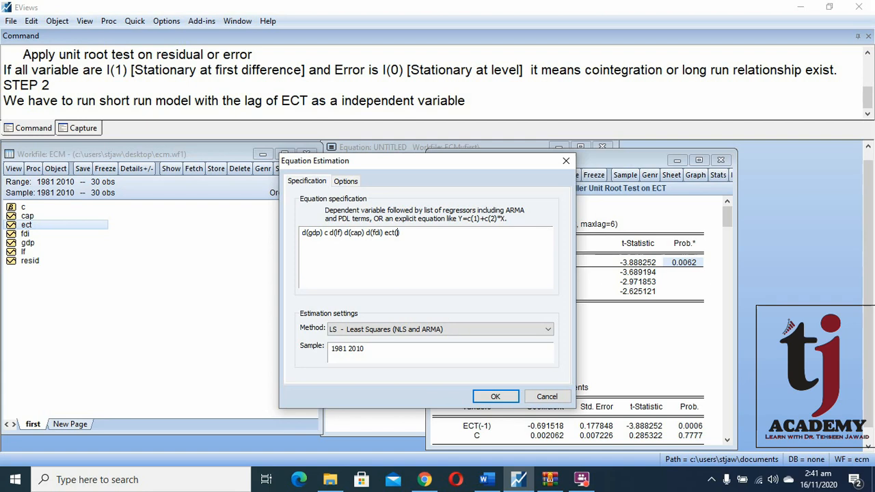
pyautogui.write('-1')
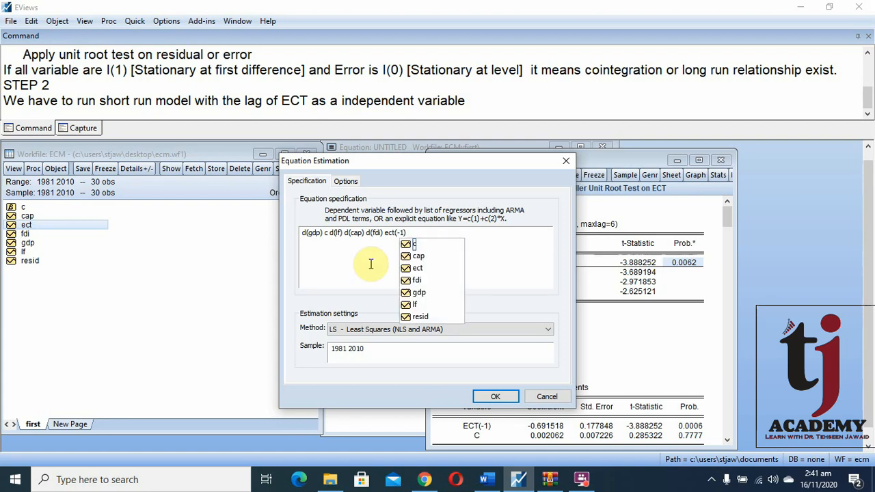
pyautogui.click(413, 231)
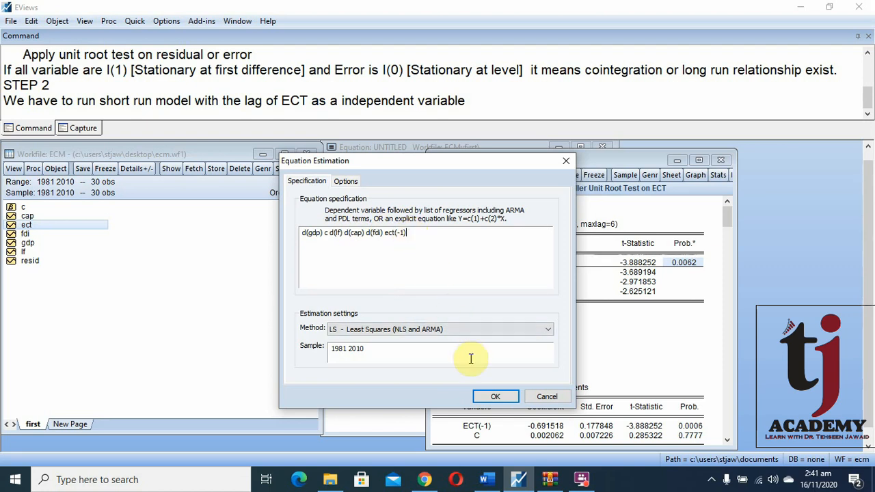
# Estimate the short-run equation by least squares, deleting the previous untitled equation, and move the output window up into full view.
pyautogui.click(499, 397)
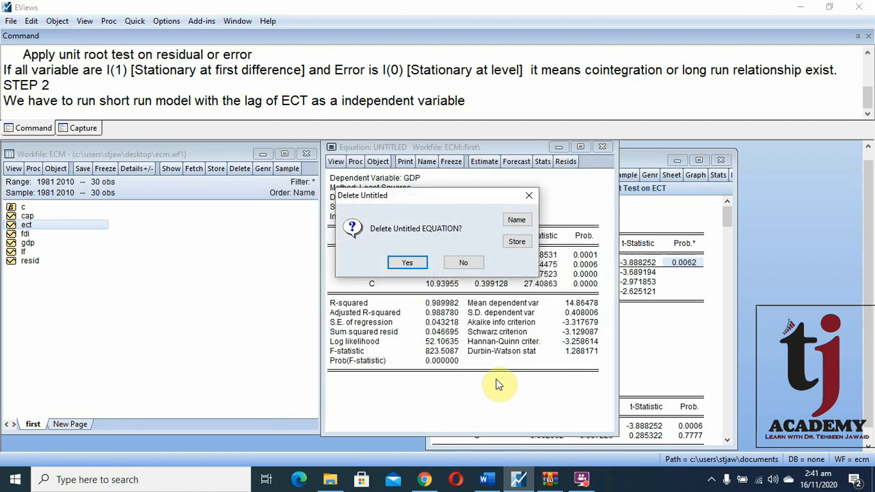
pyautogui.click(414, 263)
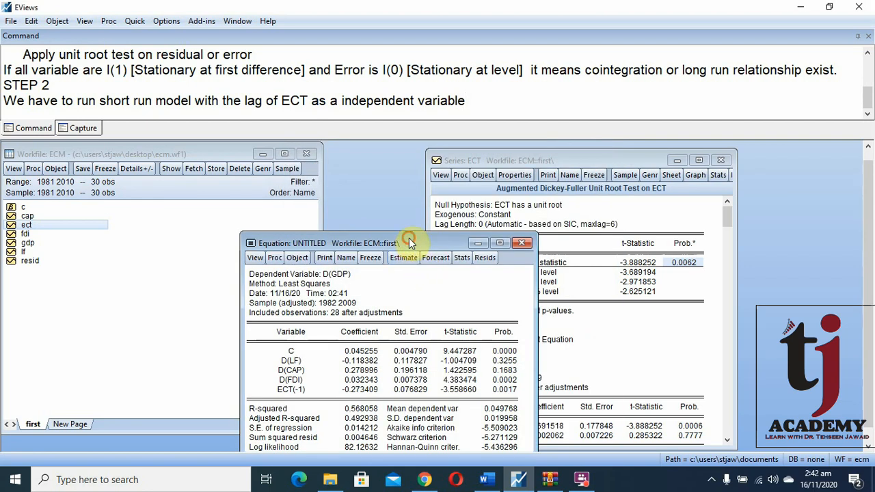
pyautogui.moveTo(415, 243); pyautogui.dragTo(449, 148)
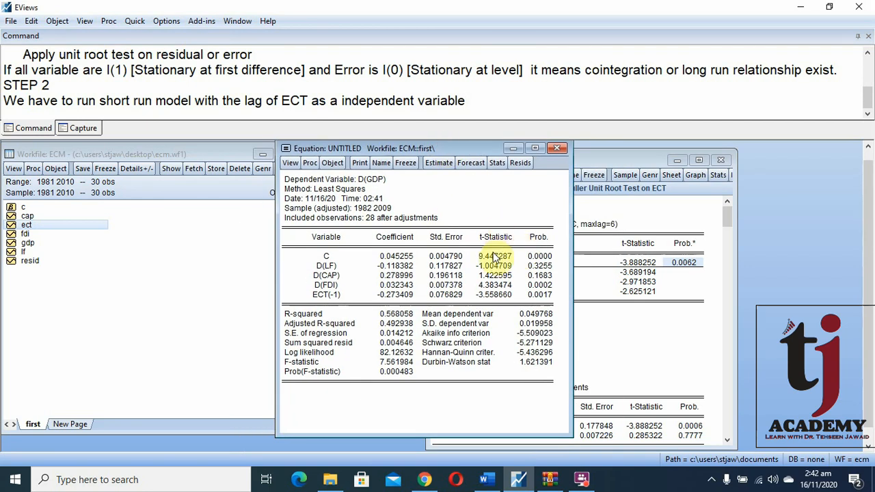
# Examine the sign and probability of the ECT(-1) coefficient and the short-run coefficients of the differenced regressors.
pyautogui.click(326, 297)
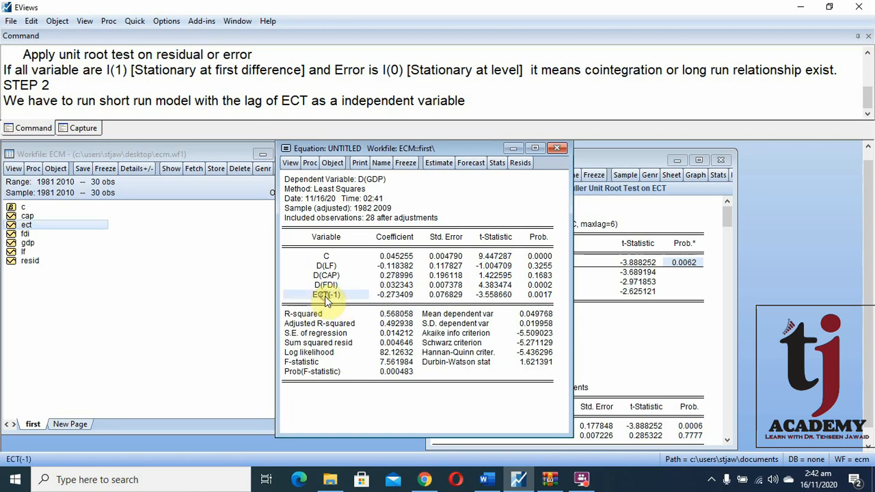
pyautogui.click(391, 295)
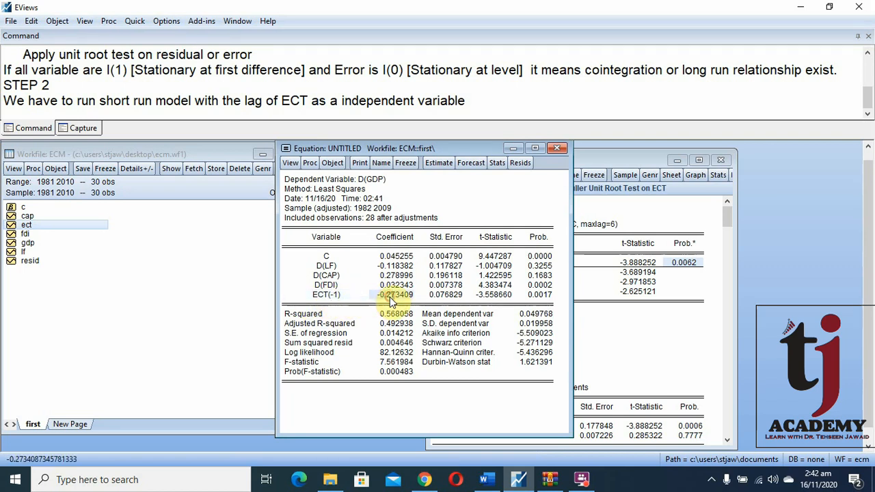
pyautogui.click(537, 295)
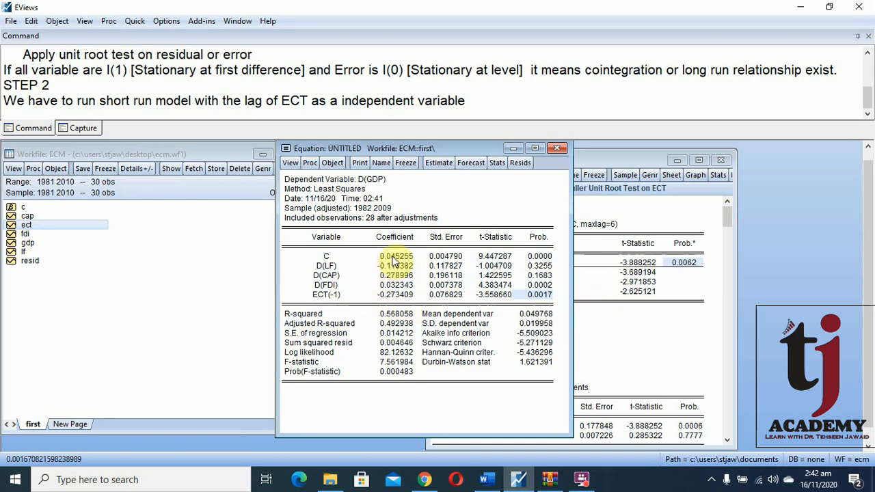
pyautogui.moveTo(395, 256); pyautogui.dragTo(383, 285)
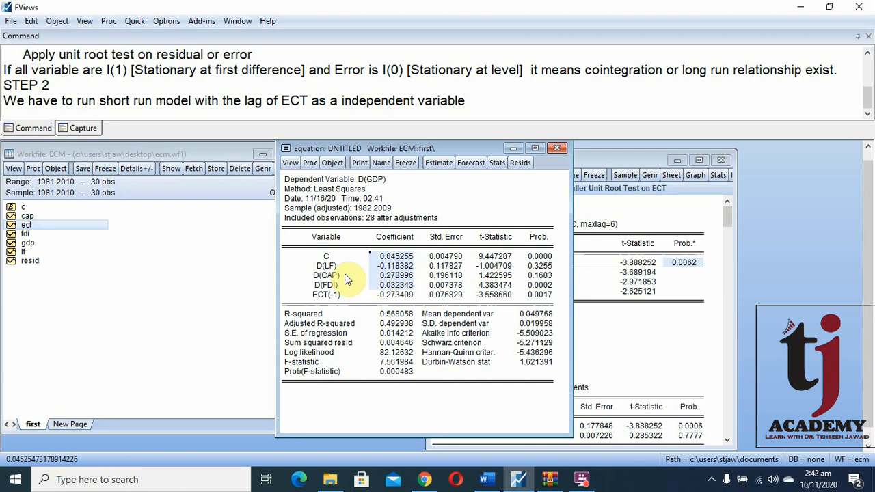
pyautogui.moveTo(326, 267); pyautogui.dragTo(329, 284)
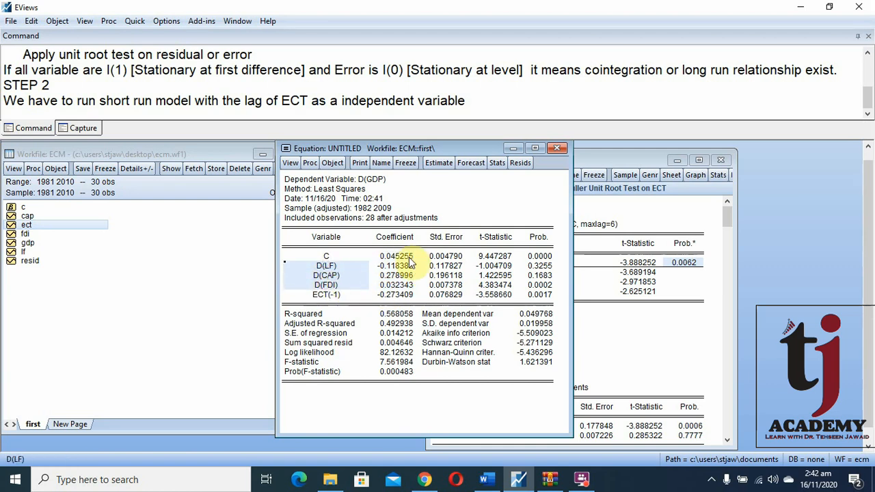
pyautogui.moveTo(403, 257); pyautogui.dragTo(400, 285)
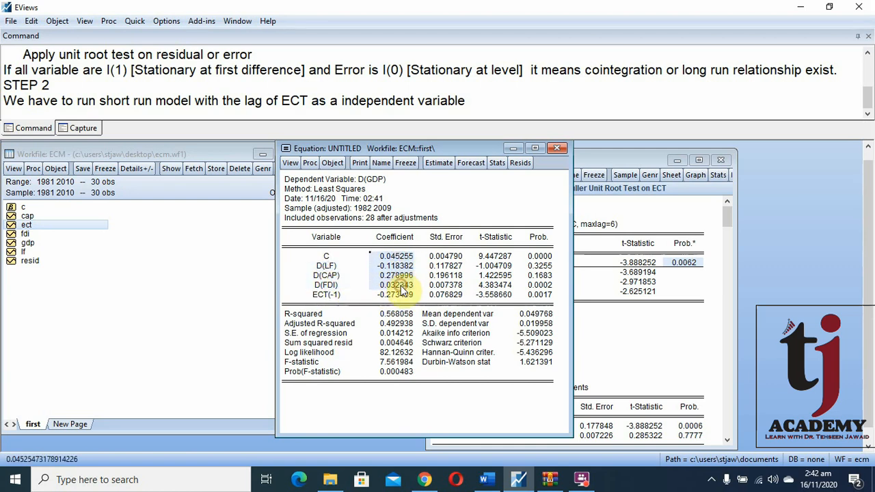
pyautogui.click(333, 296)
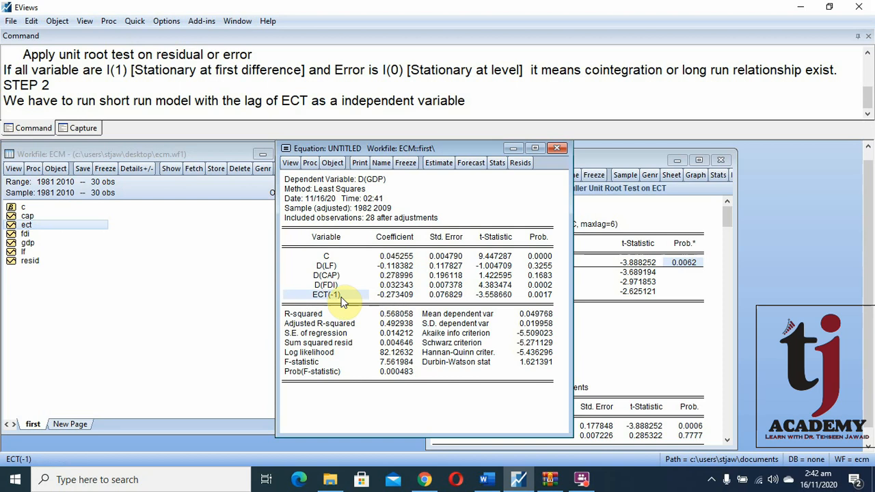
pyautogui.click(386, 296)
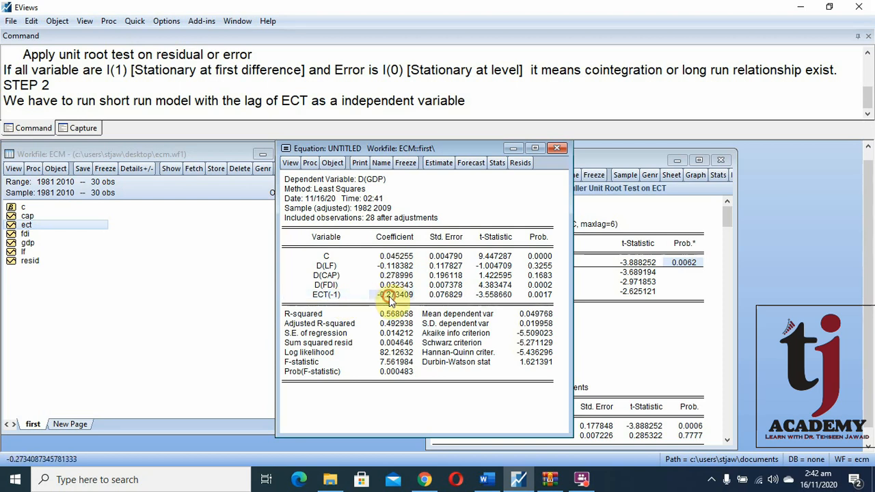
pyautogui.click(543, 296)
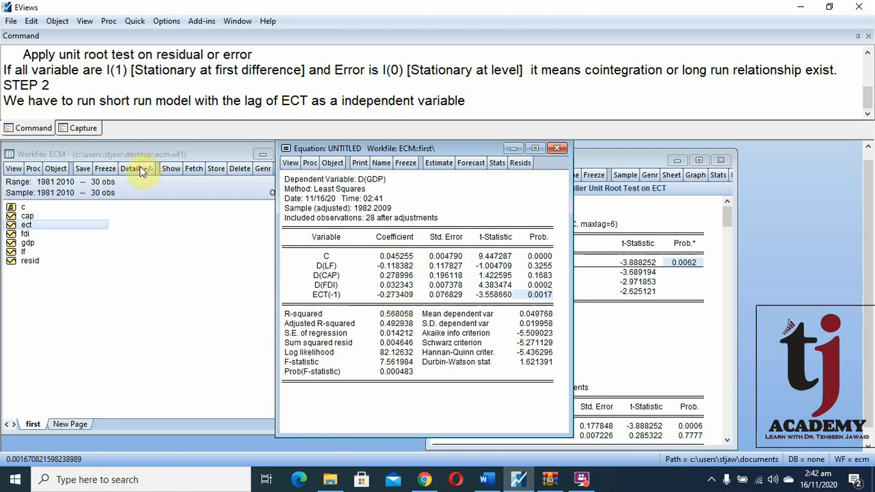
# Start a line below the Step 2 note reading "Coefficient of ECT is 0.2734 which shows the speed of sdjustment towards equilibrium.".
pyautogui.click(475, 105)
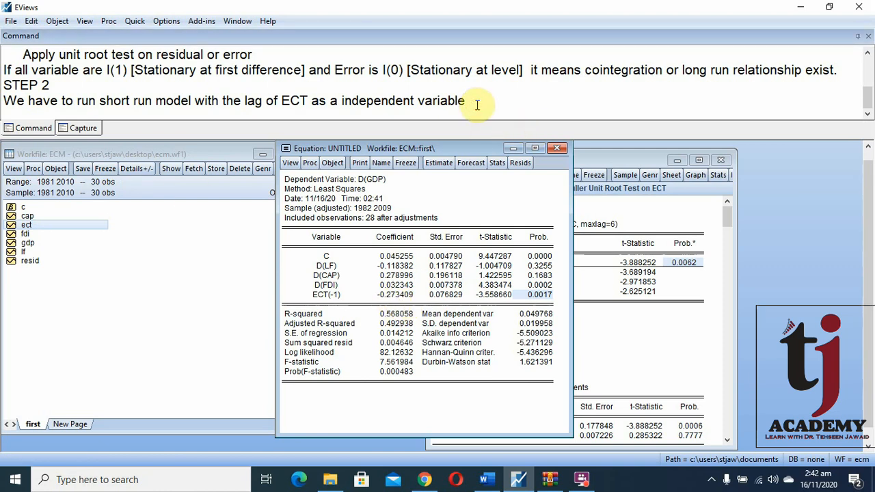
pyautogui.press('Return')
pyautogui.write('Co')
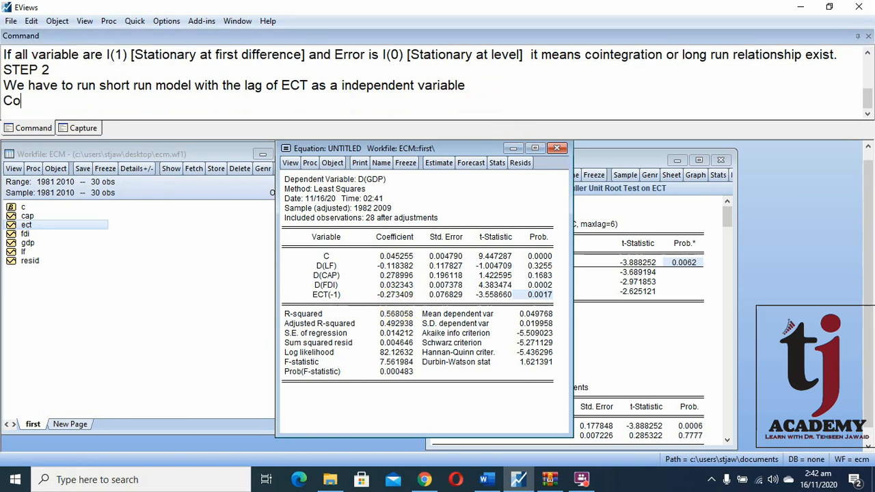
pyautogui.write('efficient of ')
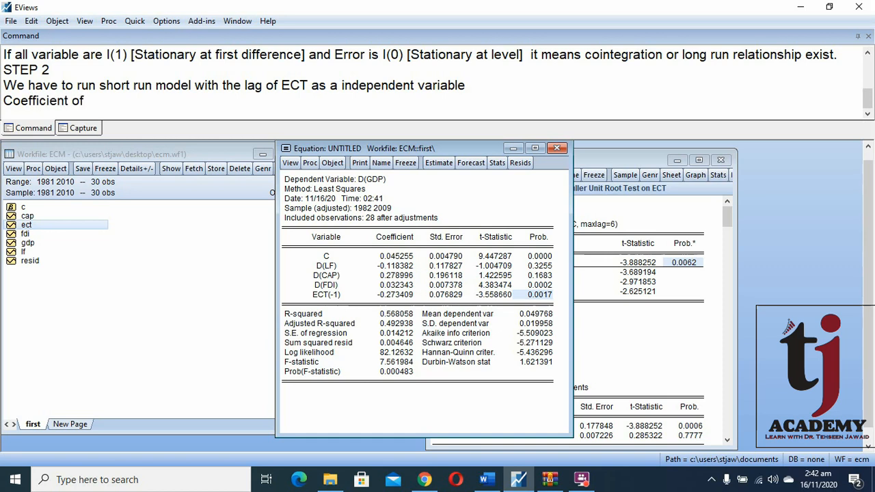
pyautogui.write('ECT is 0.27')
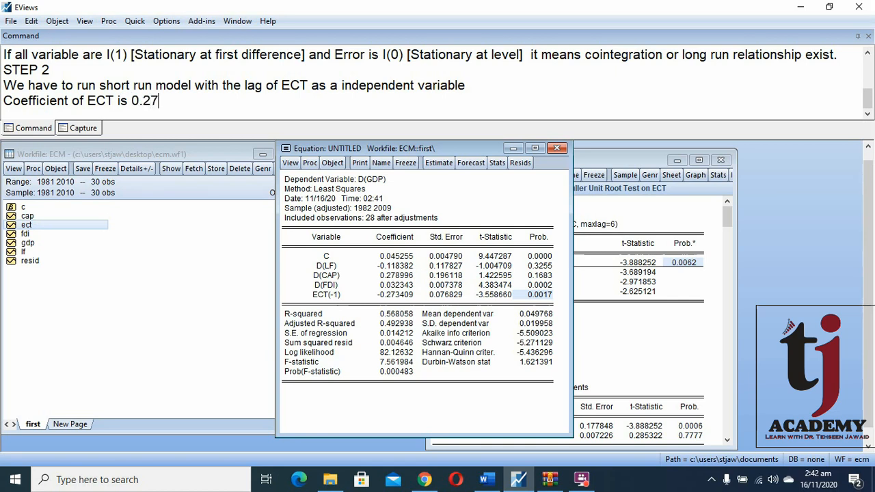
pyautogui.write('34 which sh')
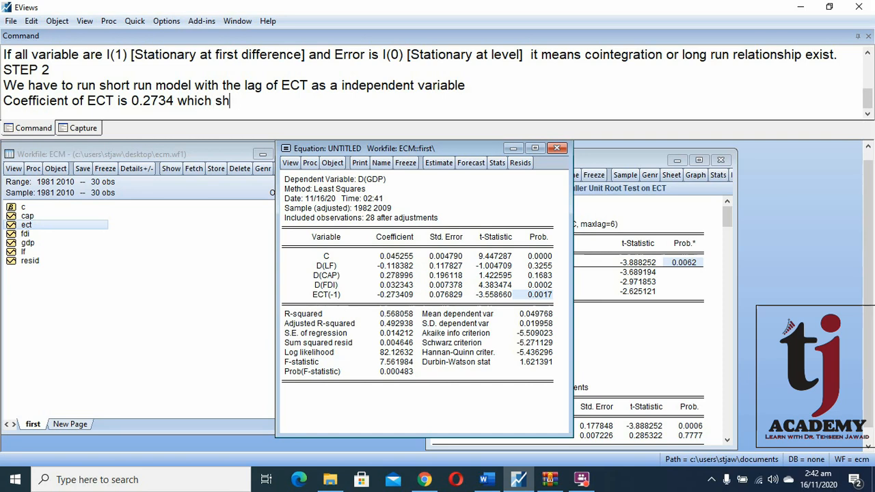
pyautogui.write('ows the speed ')
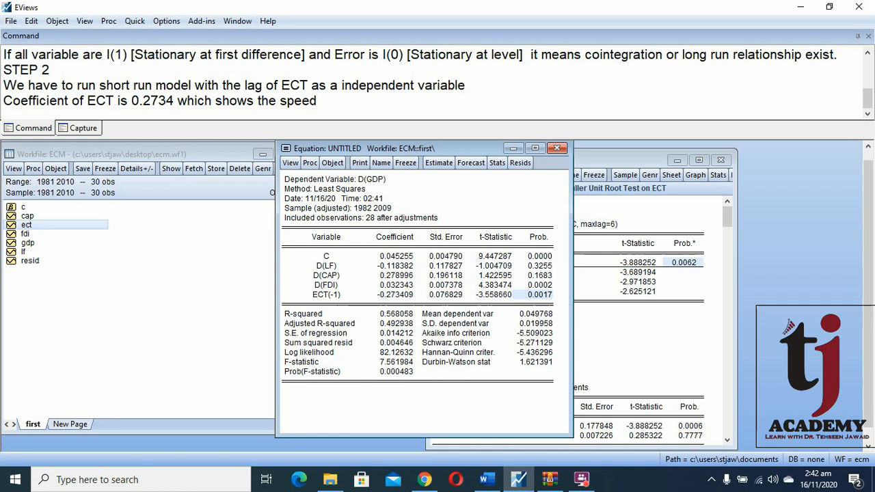
pyautogui.write('of sdjust')
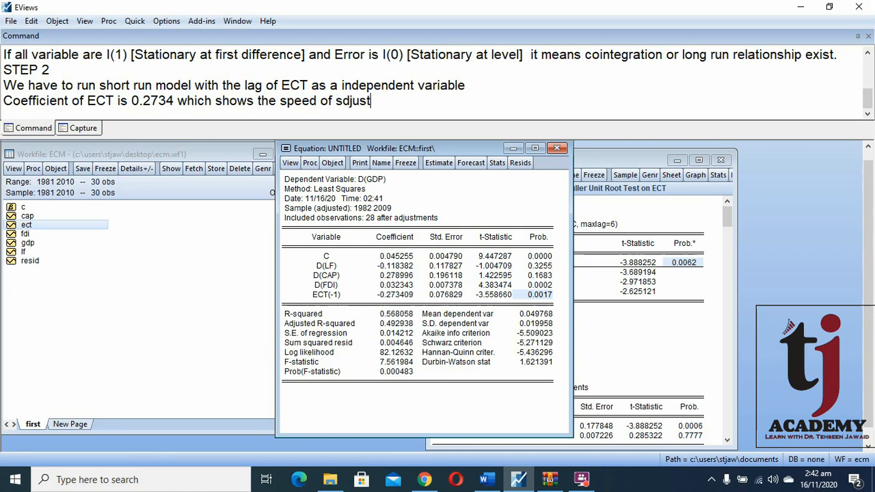
pyautogui.write('ment towa')
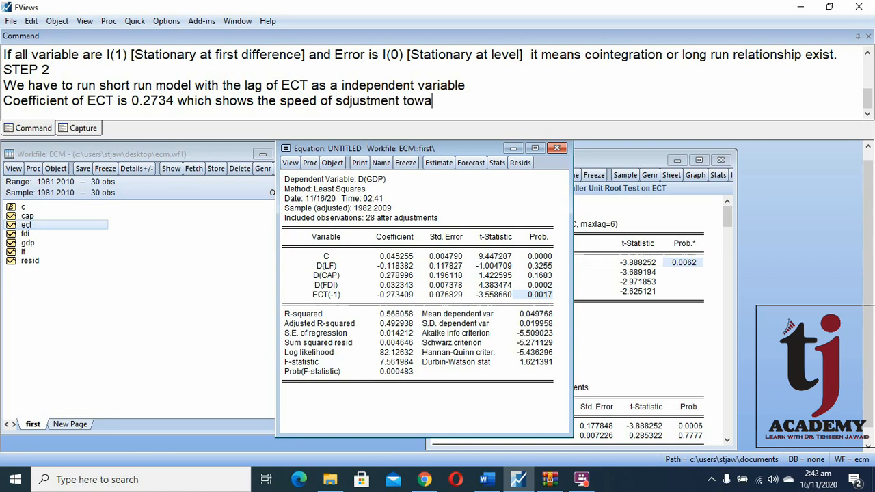
pyautogui.write('rds equili')
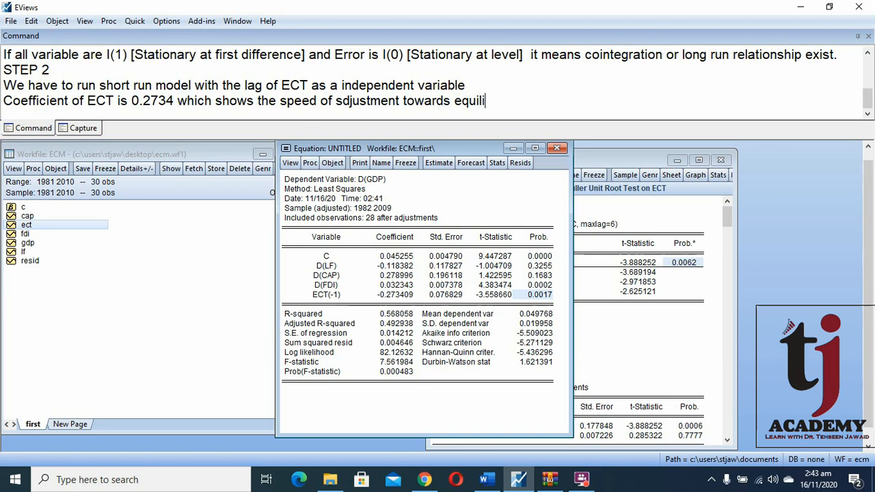
pyautogui.write('brium. Here ')
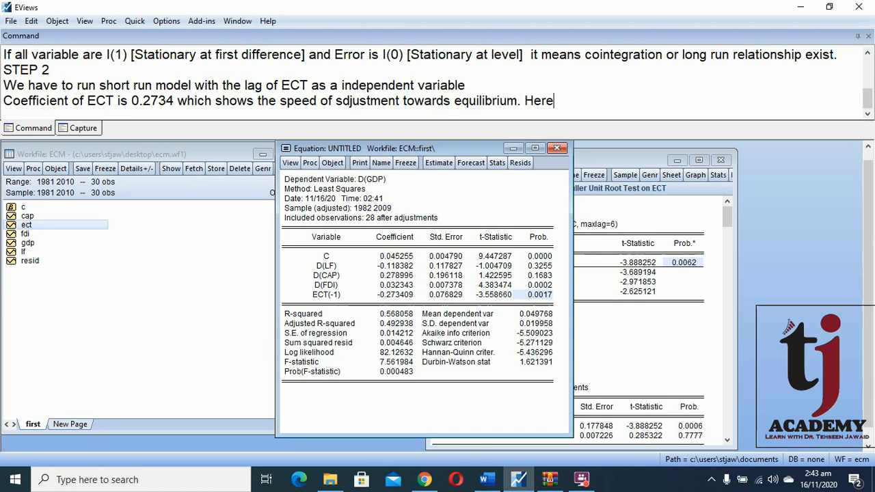
# Complete the ECT coefficient note with the sentence "Here the speed is 27.34 percent per unit time.".
pyautogui.write('the speed is ')
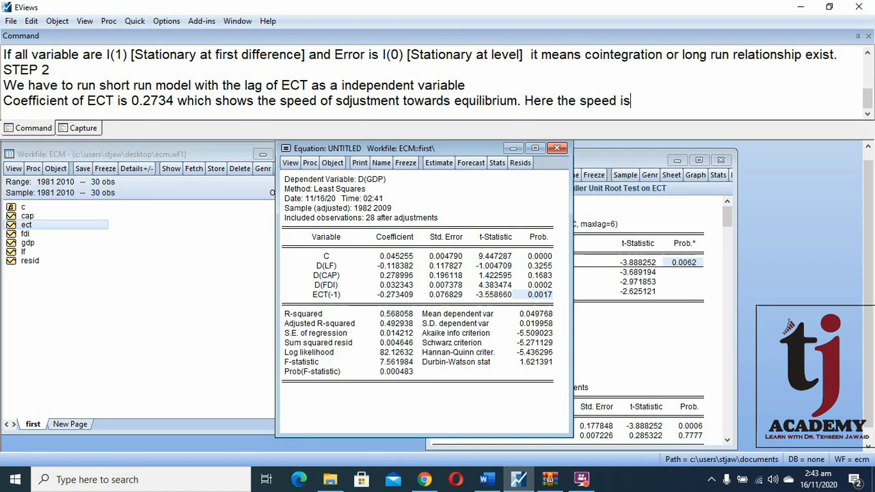
pyautogui.write('27.34 percent')
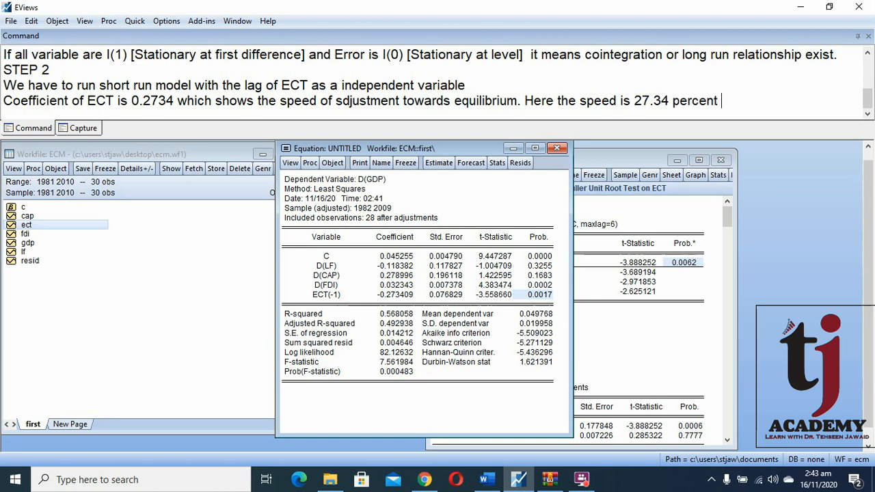
pyautogui.write(' per unit time.')
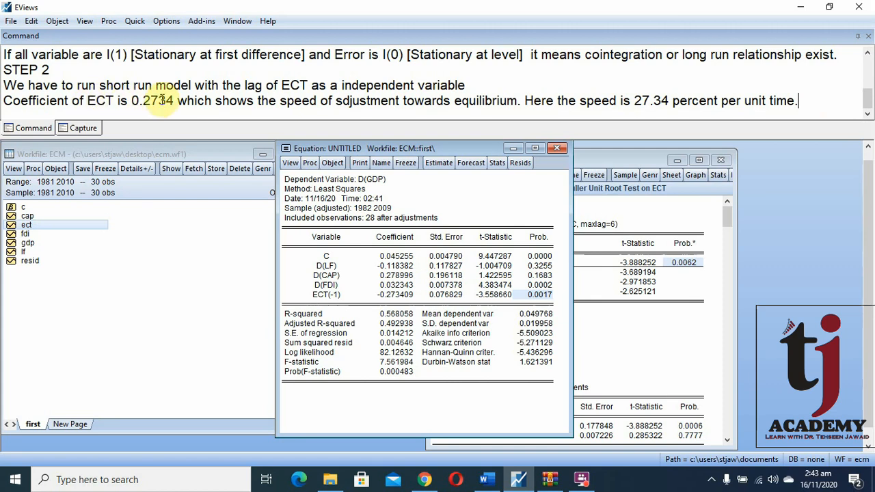
# Highlight the 0.2734 value and the ECT term in the coefficient note to review them.
pyautogui.moveTo(132, 100); pyautogui.dragTo(175, 101)
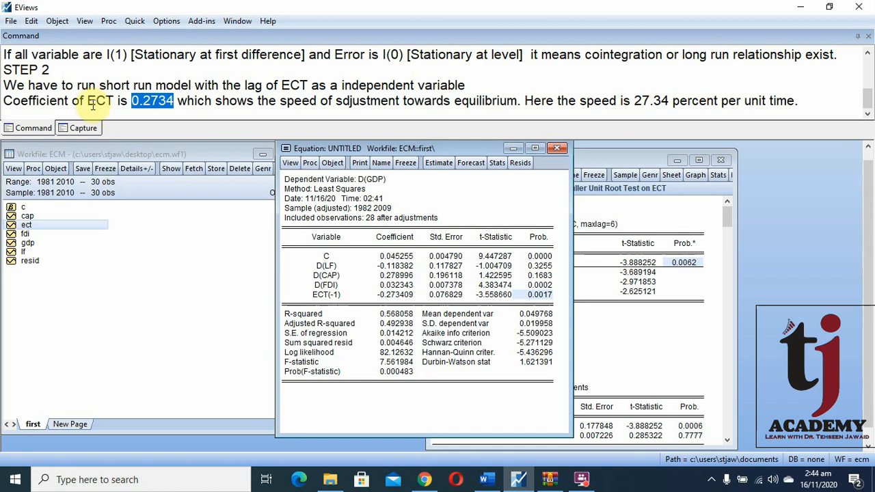
pyautogui.moveTo(87, 101); pyautogui.dragTo(114, 101)
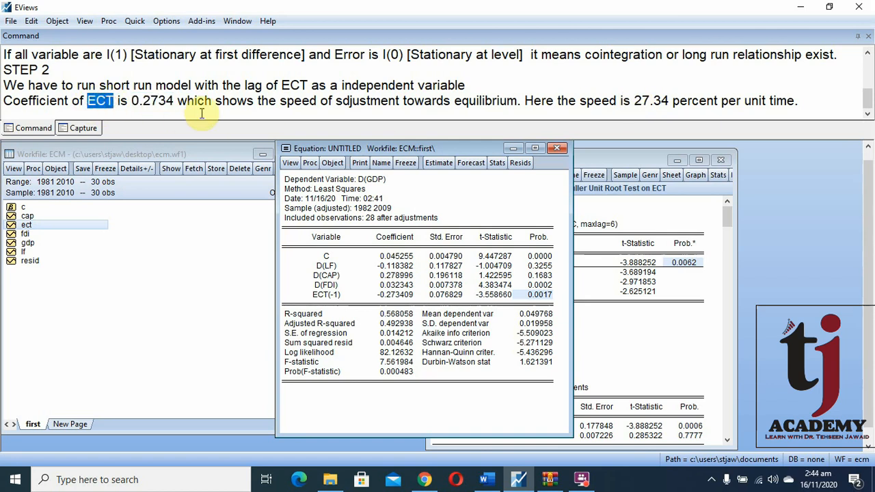
pyautogui.click(112, 102)
pyautogui.moveTo(113, 102); pyautogui.dragTo(88, 102)
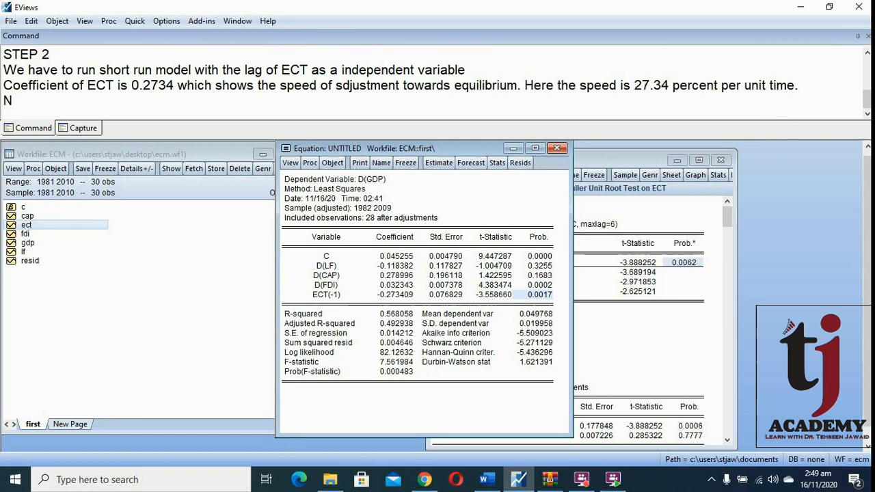
# Begin a new note line with "Now if the ECM shows insignificant results then we can".
pyautogui.write('ow if the ')
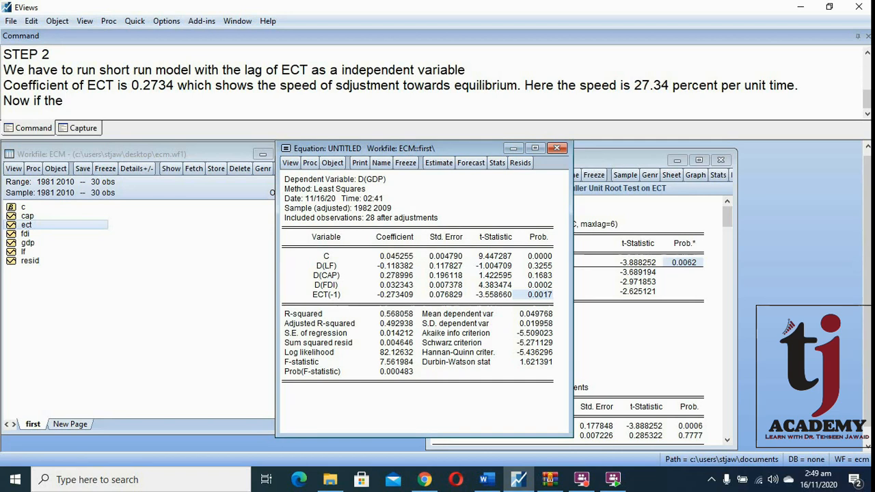
pyautogui.write('ECM s')
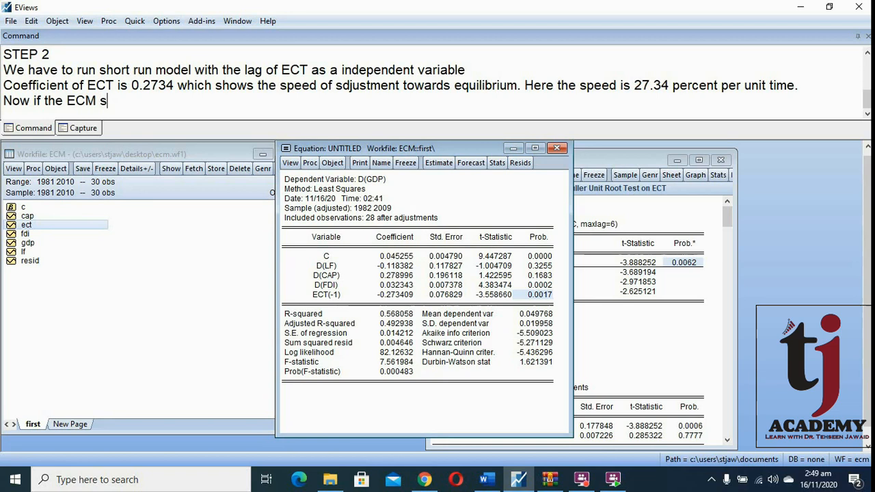
pyautogui.write('hows')
pyautogui.write(' in')
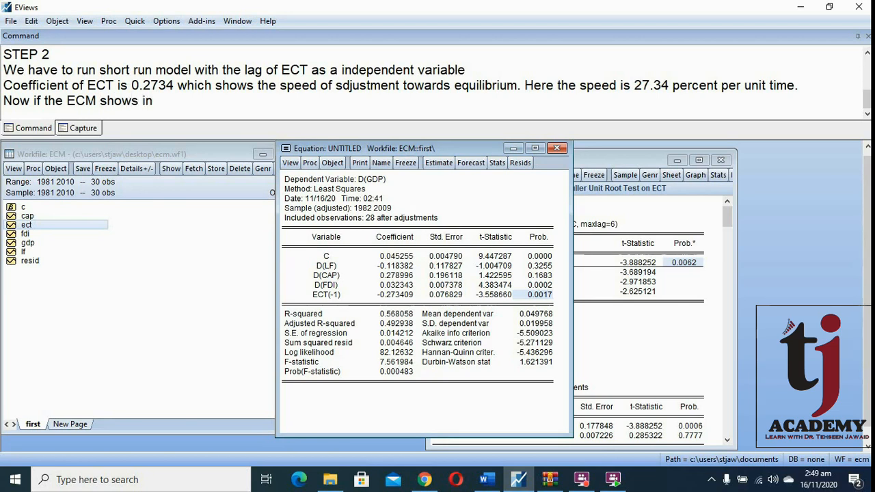
pyautogui.write('signific')
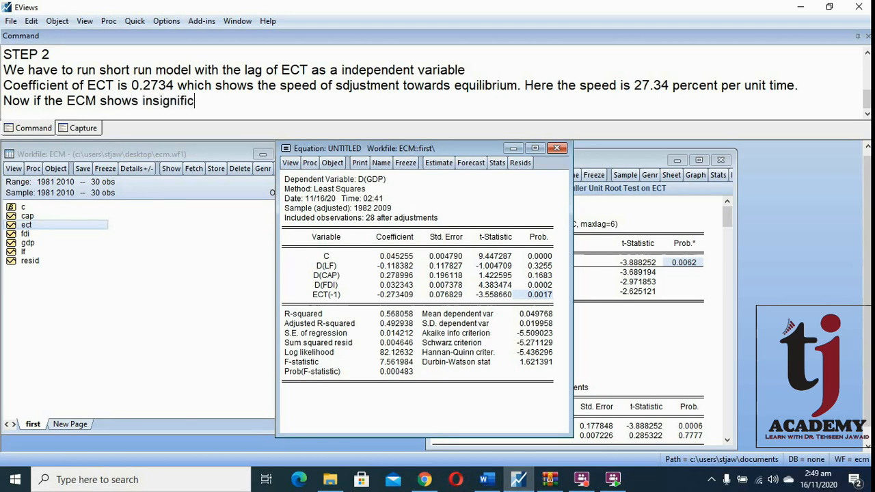
pyautogui.write('ant results')
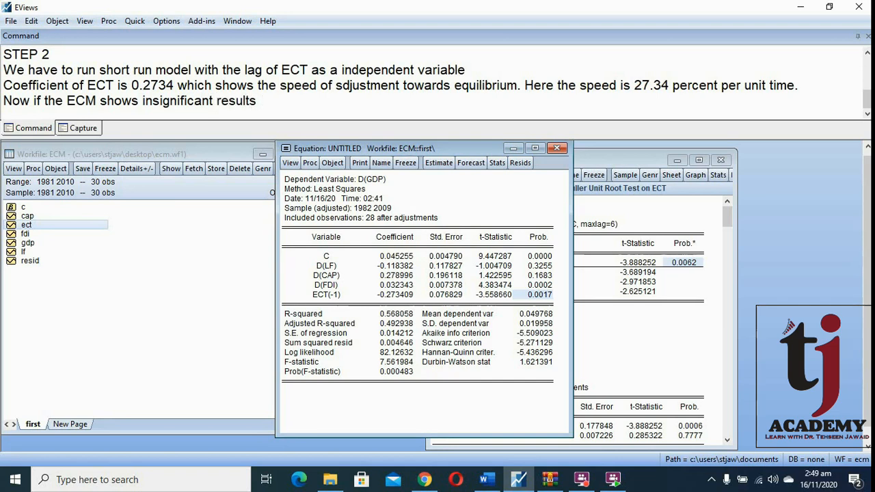
pyautogui.write('then we can u')
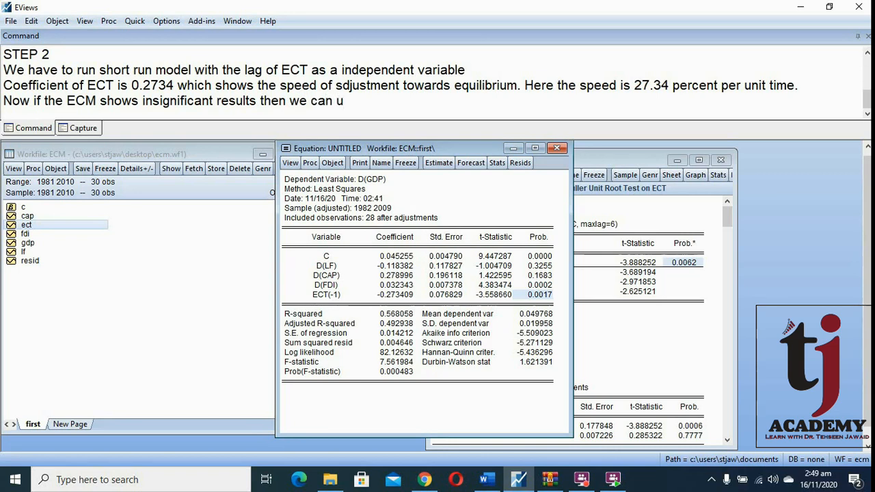
# Continue the insignificant-results note with "follow Hendry's (1980) approach".
pyautogui.press('BackSpace')
pyautogui.write('follow Hendr')
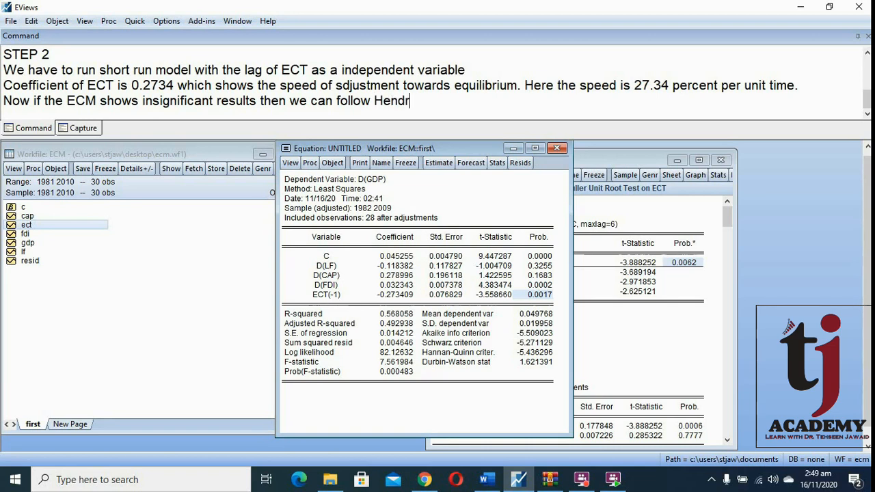
pyautogui.write("y's ()")
pyautogui.press('Left')
pyautogui.write('1980')
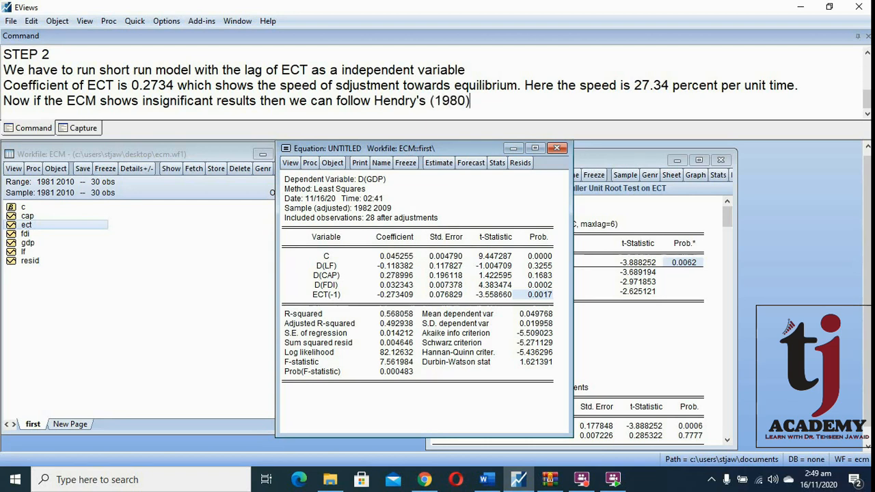
pyautogui.press('Right')
pyautogui.write('approach ')
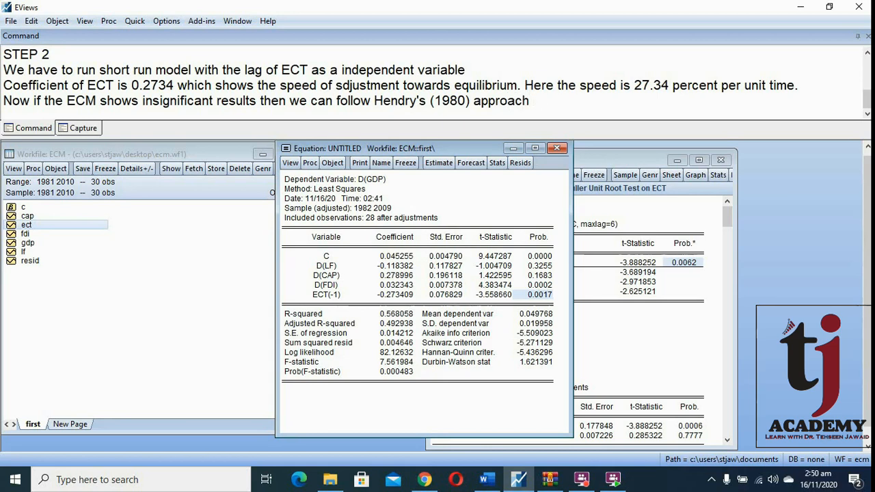
# Extend the Hendry note with "of general to specific model by using different lags of dependent".
pyautogui.write('of general to s')
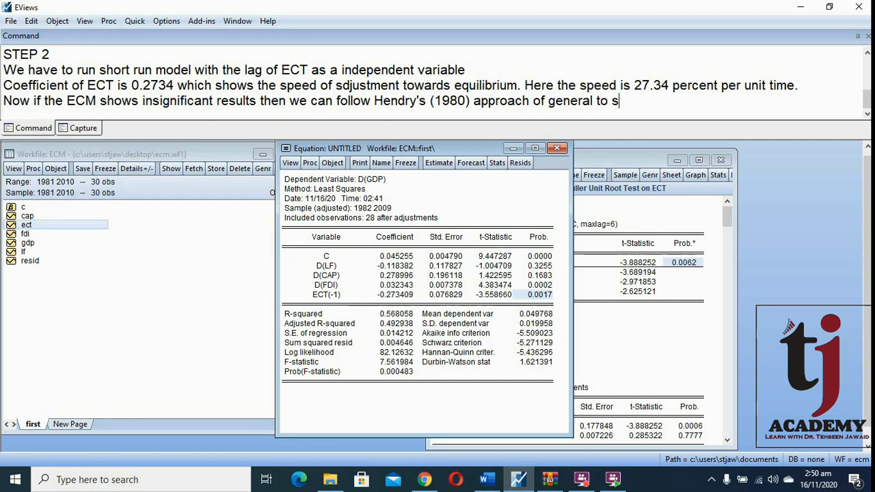
pyautogui.write('pecific mode')
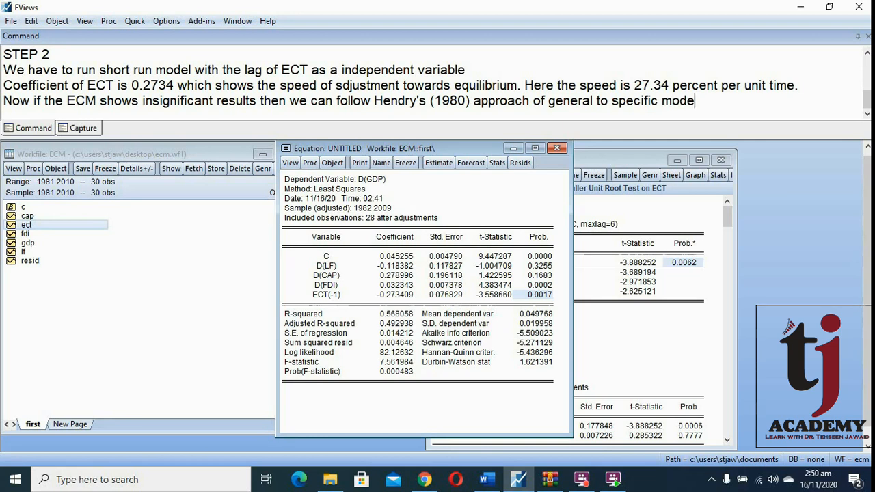
pyautogui.write('l by using differen')
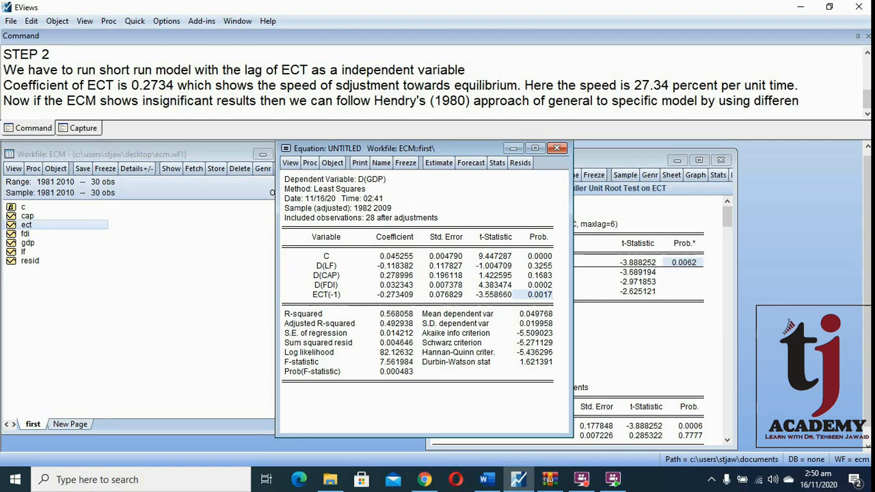
pyautogui.write('t lags of ')
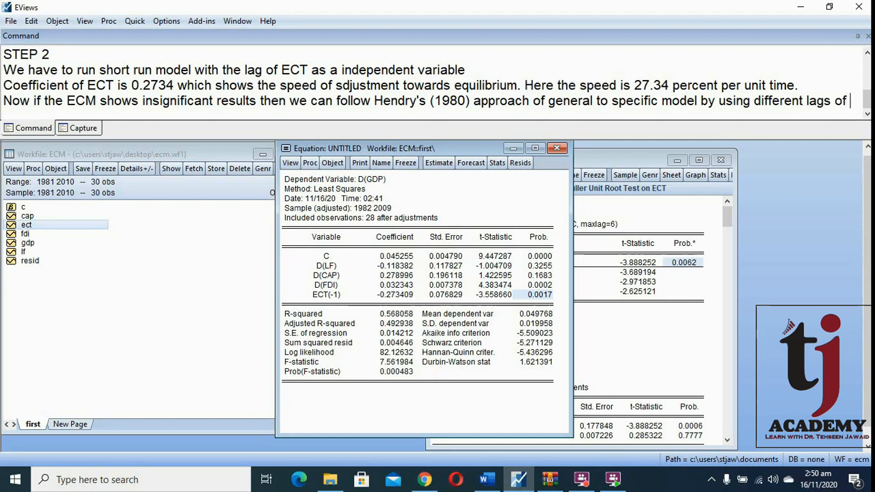
pyautogui.write('dependent ')
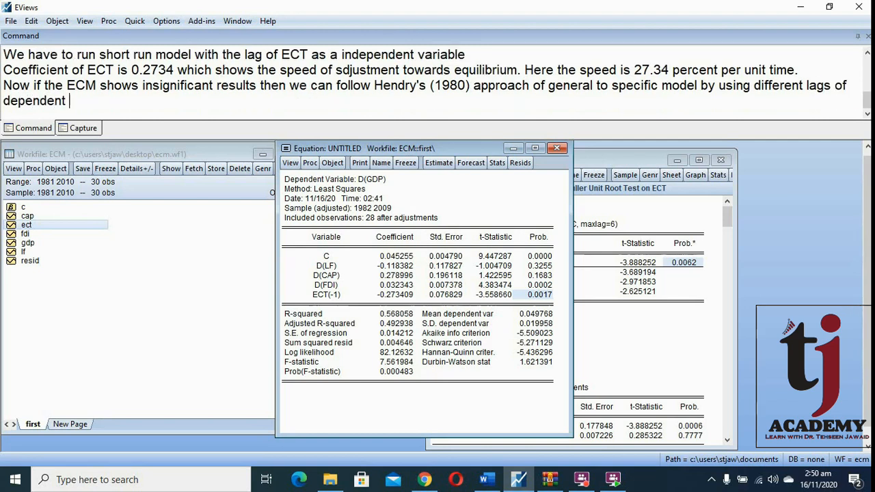
# Add "and independent" to the Hendry note, correcting the mistyped "od" to "and".
pyautogui.write('od independent')
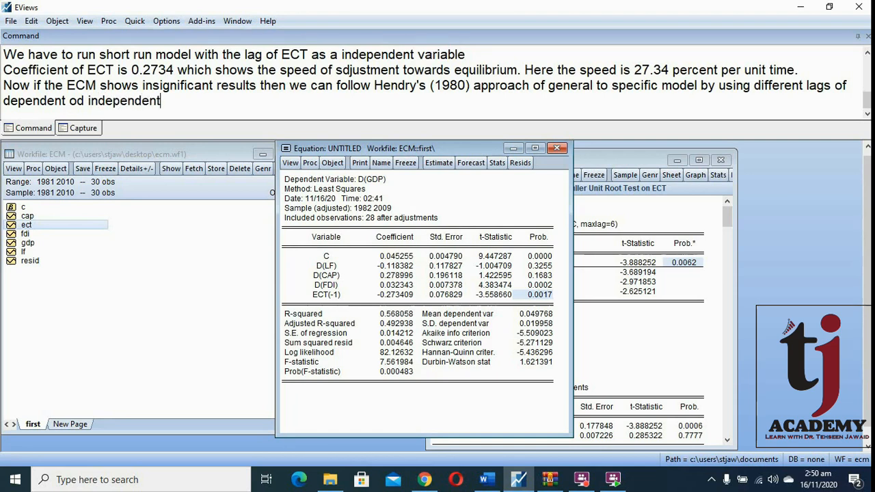
pyautogui.press('Left')
pyautogui.press('Left')
pyautogui.press('Left')
pyautogui.press('Left')
pyautogui.press('Left')
pyautogui.press('Left')
pyautogui.press('Left')
pyautogui.press('Left')
pyautogui.press('Left')
pyautogui.press('Left')
pyautogui.press('Left')
pyautogui.press('Left')
pyautogui.press('BackSpace')
pyautogui.press('BackSpace')
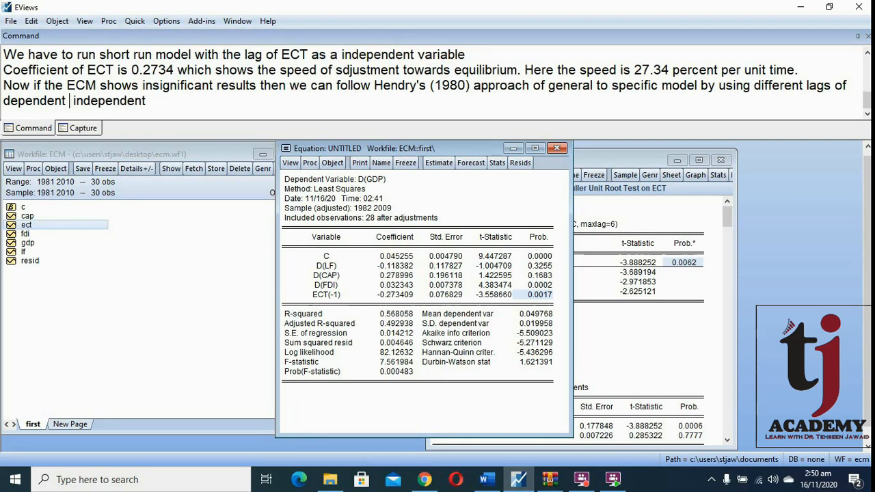
pyautogui.write('and')
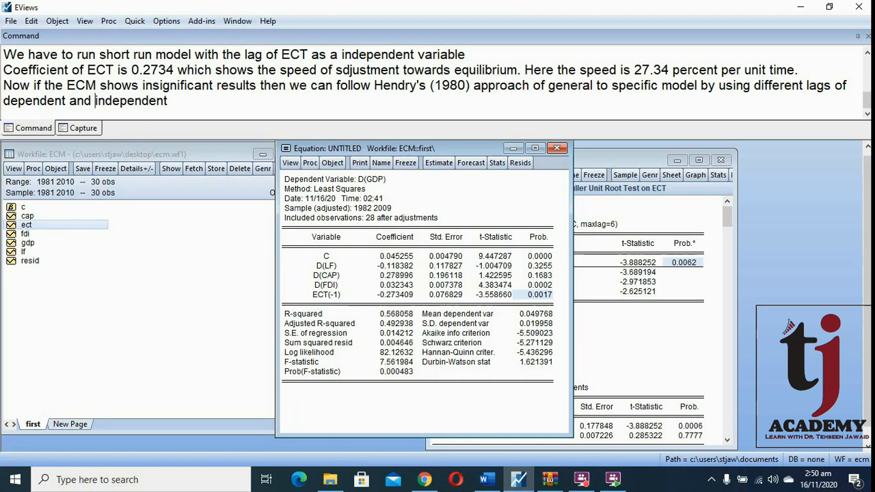
# Finish the Hendry note by adding "variables." after "independent".
pyautogui.press('Right')
pyautogui.press('Right')
pyautogui.press('Right')
pyautogui.press('Right')
pyautogui.press('Right')
pyautogui.press('Right')
pyautogui.press('Right')
pyautogui.press('Right')
pyautogui.press('Right')
pyautogui.press('Right')
pyautogui.press('Right')
pyautogui.press('Right')
pyautogui.write('variables')
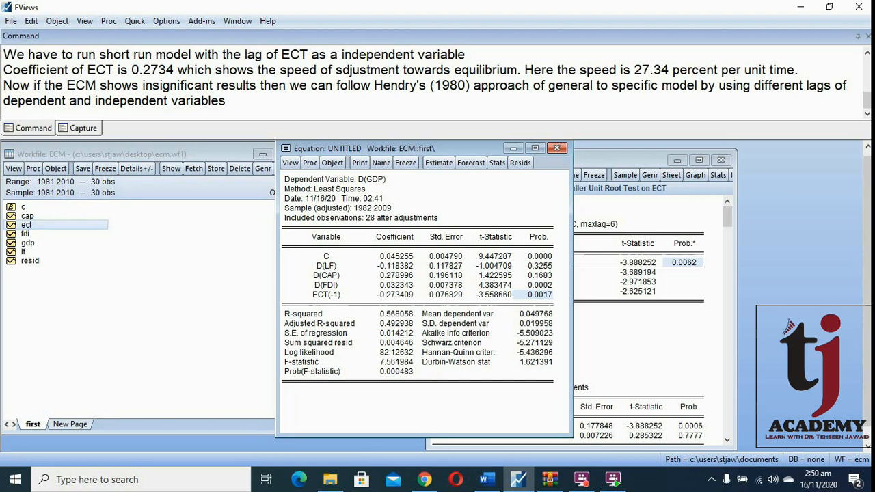
pyautogui.write('.')
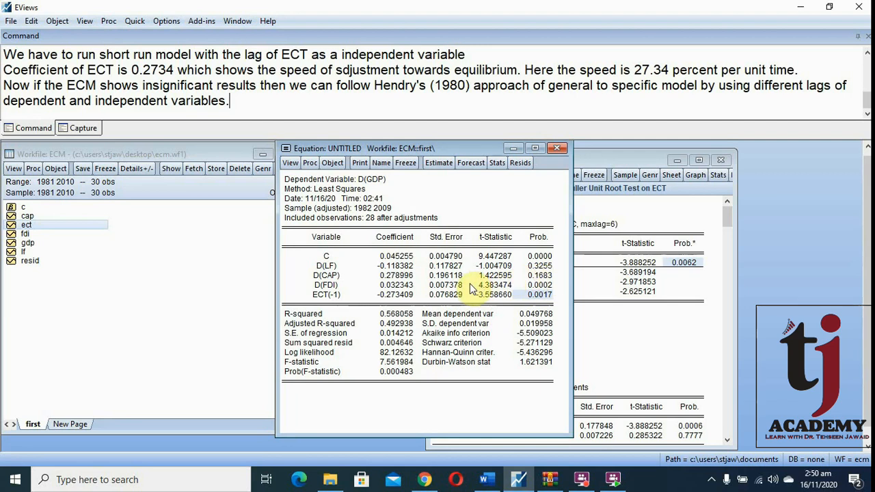
# Reopen the short-run equation's specification and add the lagged dependent term d(gdp(-1)) after the constant.
pyautogui.click(441, 162)
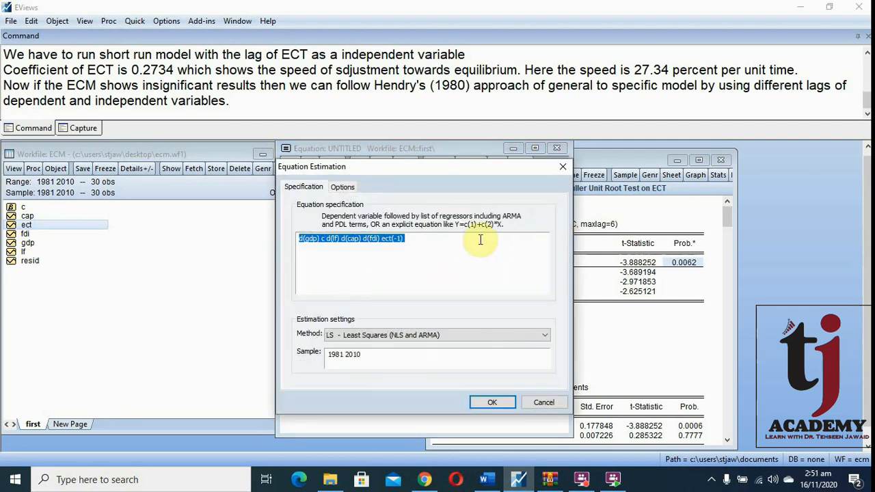
pyautogui.click(350, 262)
pyautogui.click(318, 238)
pyautogui.moveTo(282, 239); pyautogui.dragTo(276, 245)
pyautogui.hotkey('ctrl', 'c')
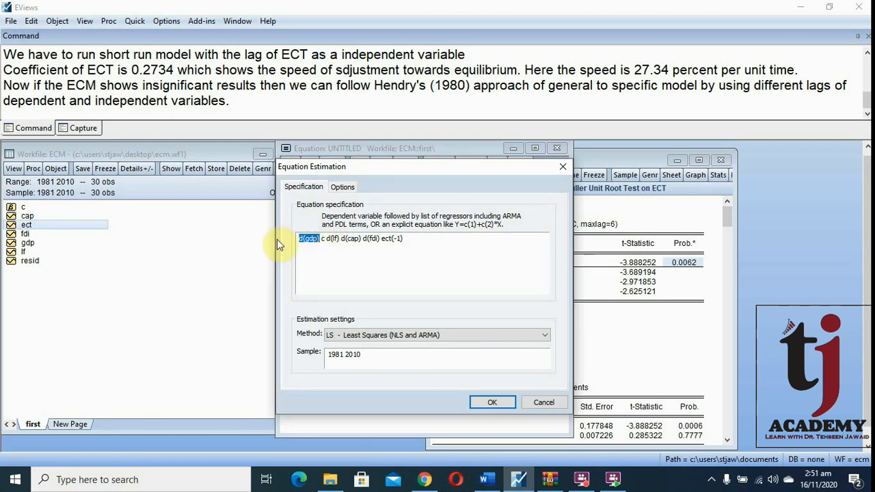
pyautogui.click(326, 238)
pyautogui.hotkey('ctrl', 'v')
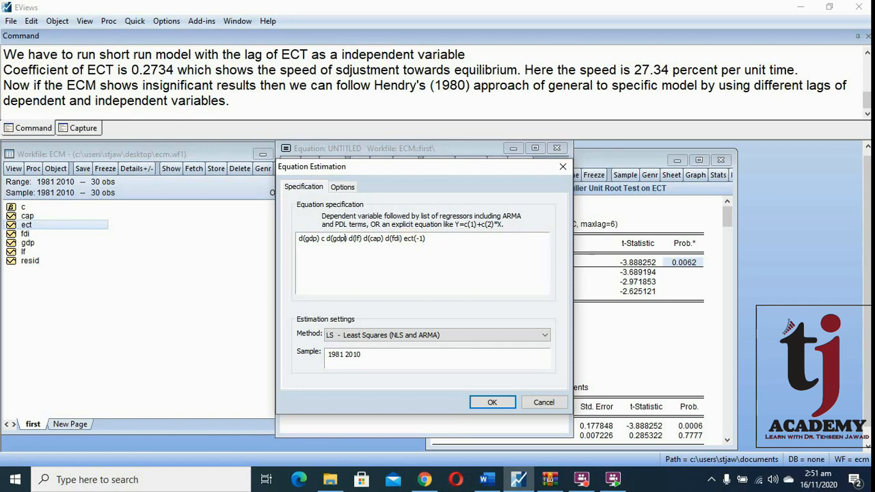
pyautogui.write('()')
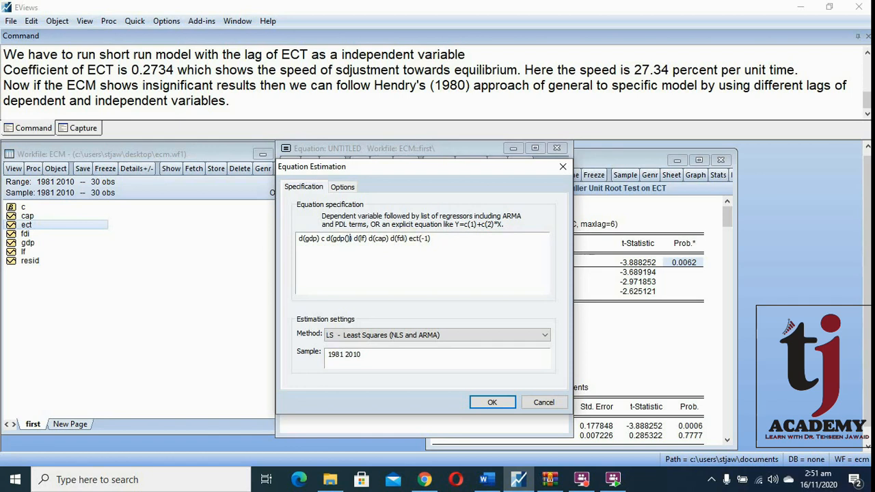
pyautogui.write('-1')
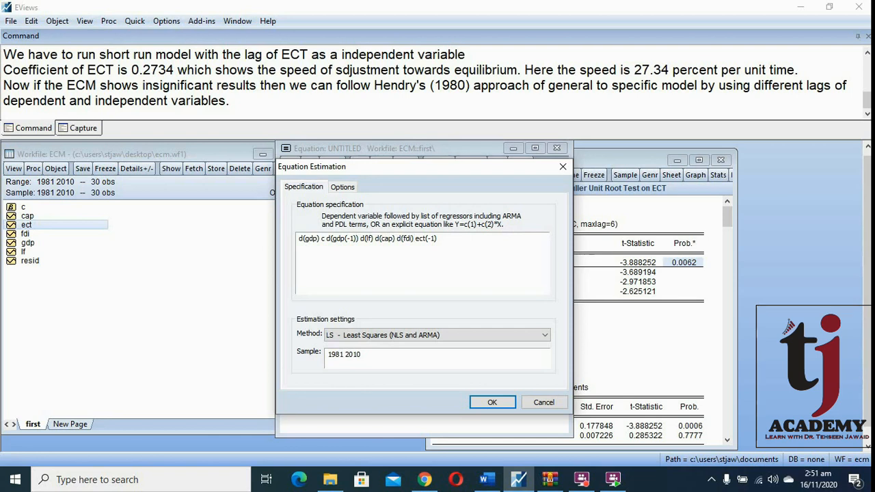
# Add d(fdi(-1)) before ect(-1), re-estimate the equation by least squares, and check the ECT(-1) coefficient.
pyautogui.moveTo(415, 238); pyautogui.dragTo(397, 239)
pyautogui.hotkey('ctrl', 'c')
pyautogui.click(415, 239)
pyautogui.hotkey('ctrl', 'v')
pyautogui.write('(-1')
pyautogui.press('Return')
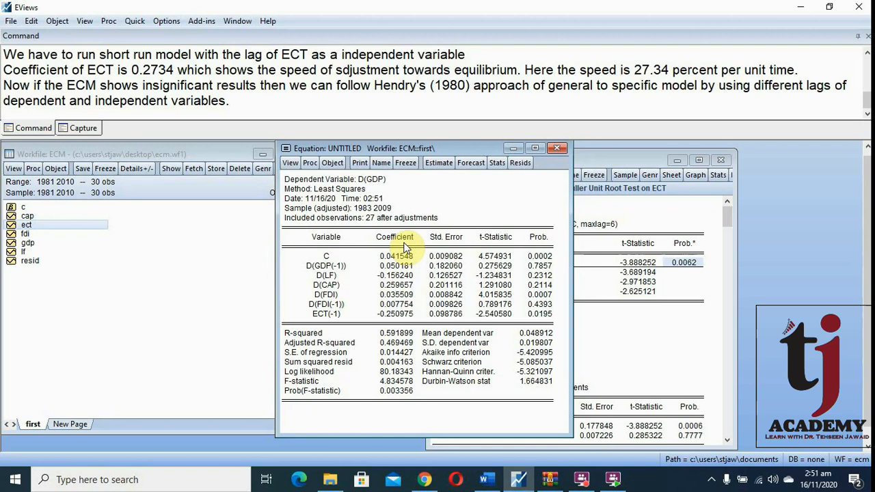
pyautogui.click(394, 314)
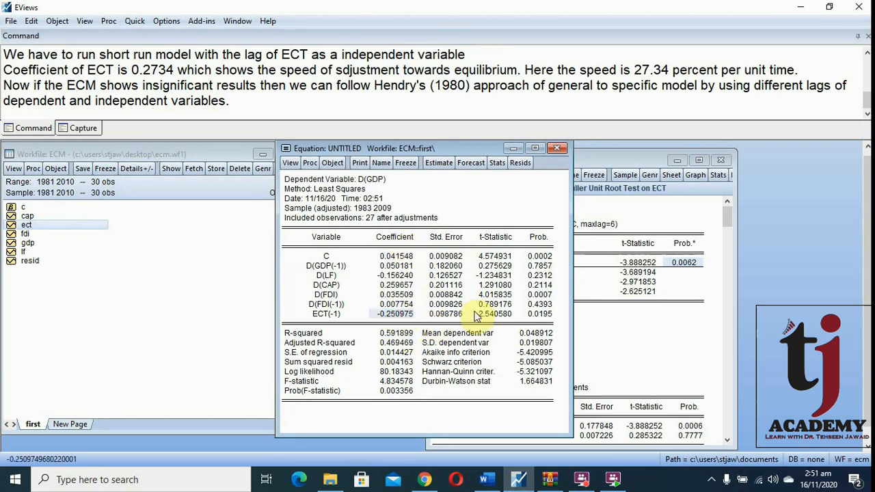